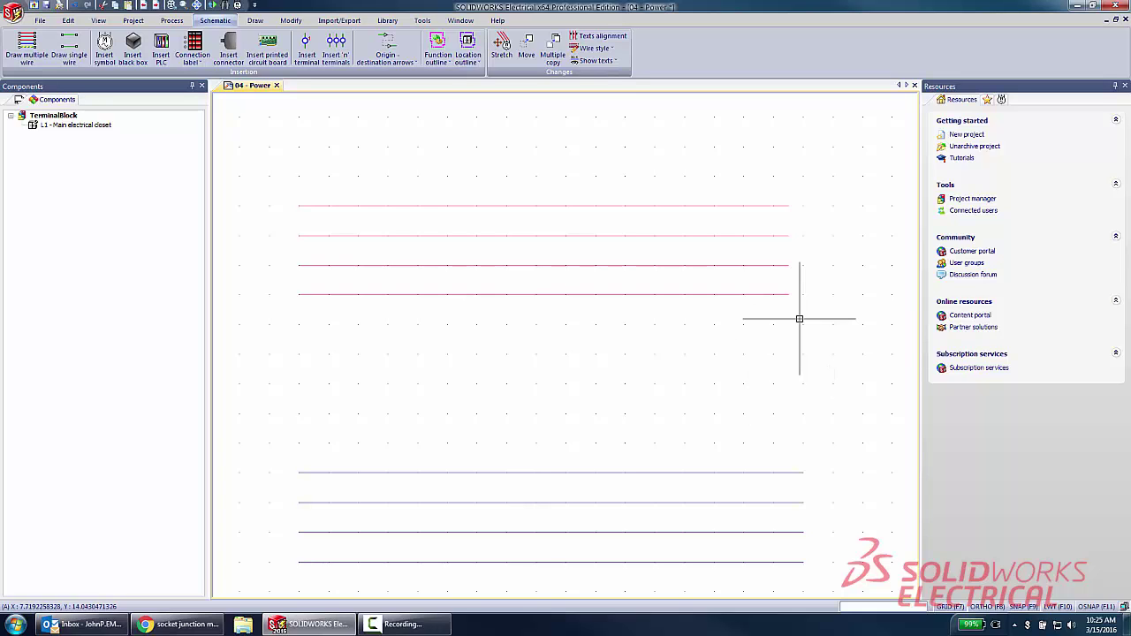
Step: Insert terminal strip TB1 with terminals 1–4 along an axis crossing the four red wires
{"action": "left_click", "coordinate": [176, 623]}
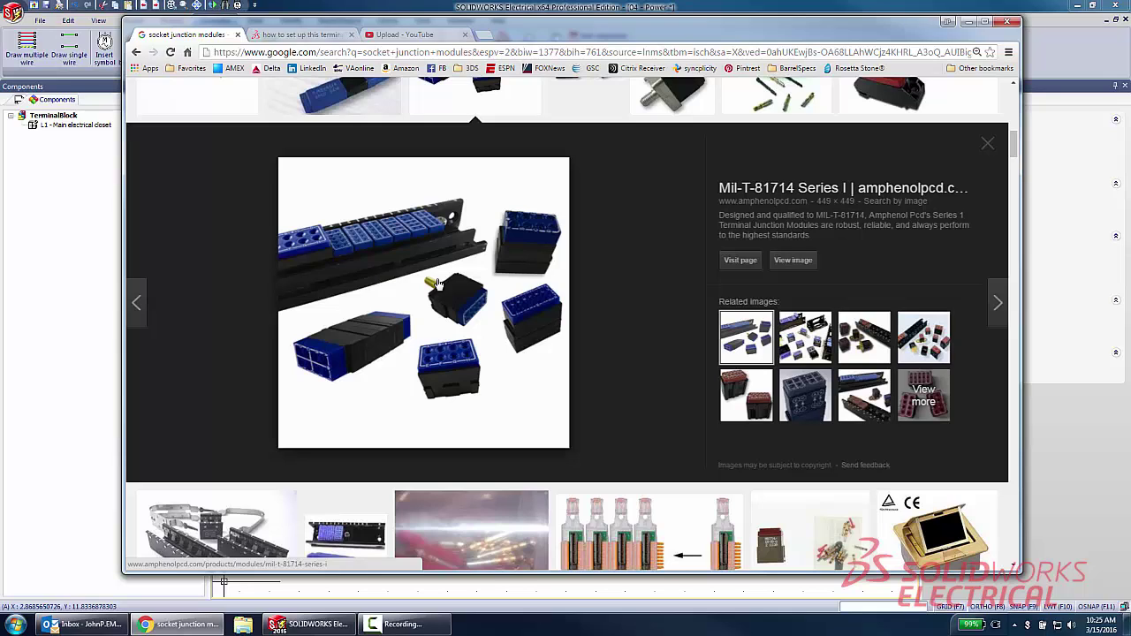
{"action": "left_click", "coordinate": [969, 21]}
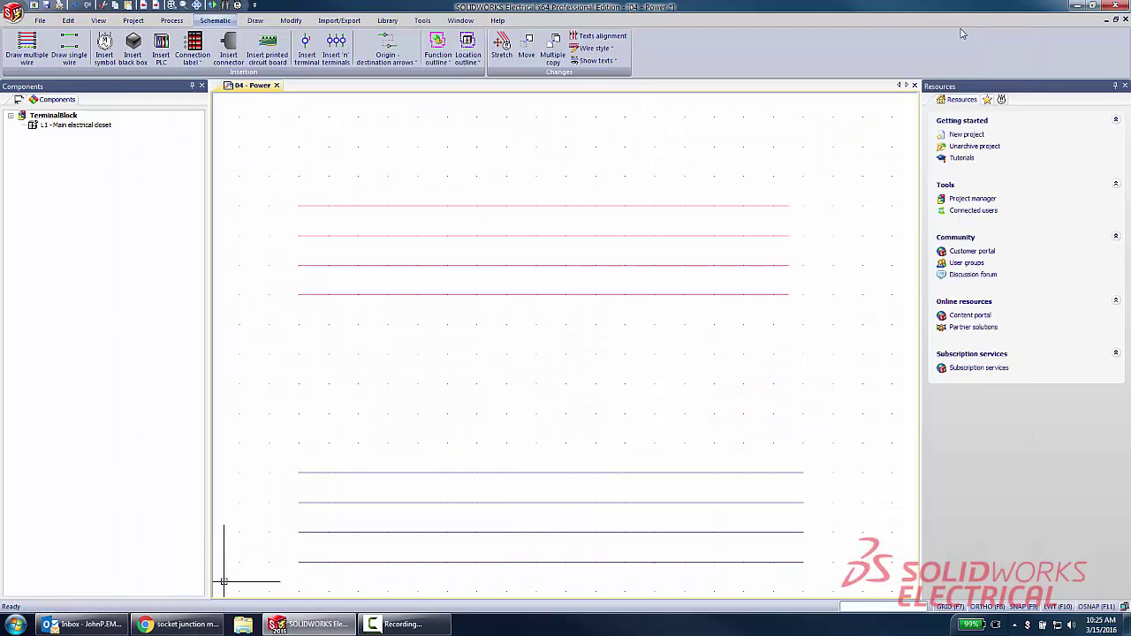
{"action": "left_click", "coordinate": [341, 58]}
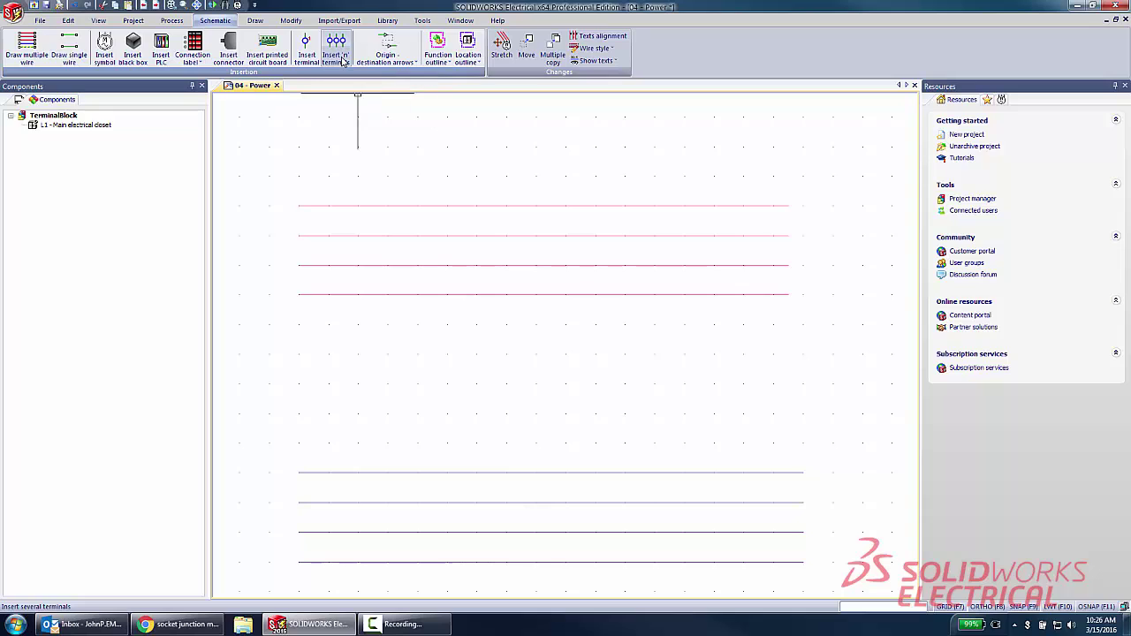
{"action": "left_click", "coordinate": [536, 176]}
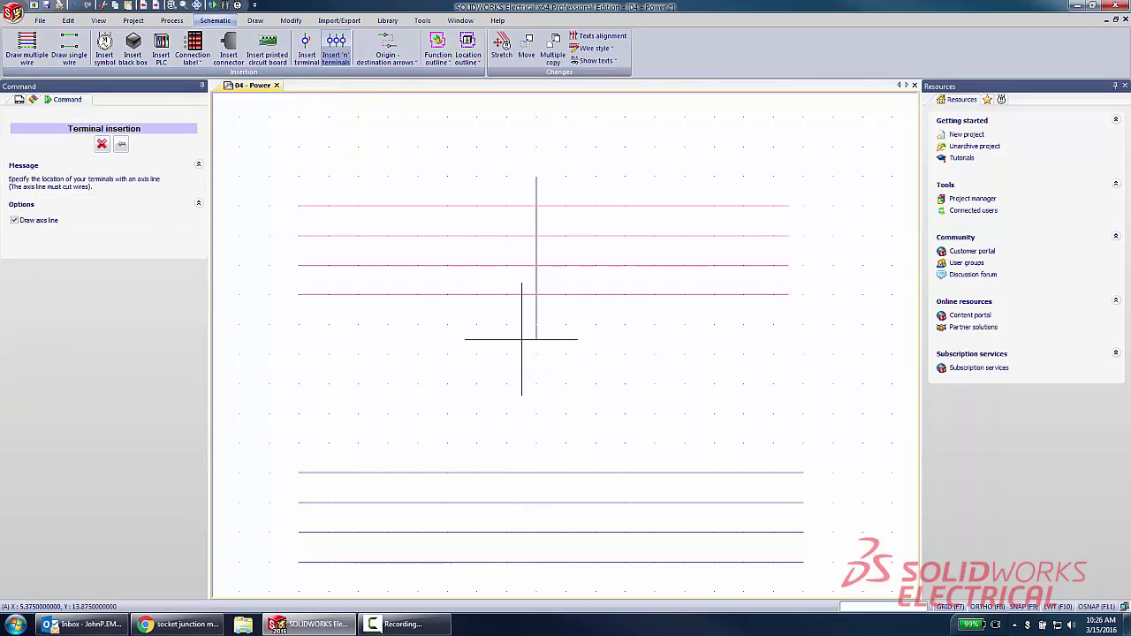
{"action": "left_click", "coordinate": [522, 334]}
{"action": "left_click", "coordinate": [477, 325]}
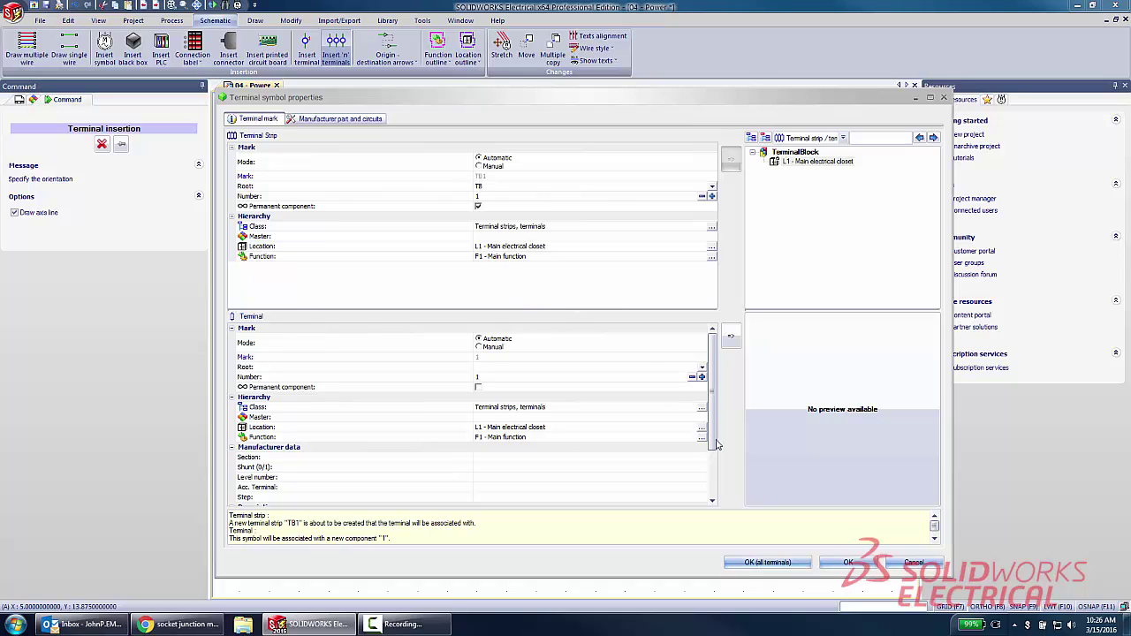
{"action": "left_click", "coordinate": [765, 562]}
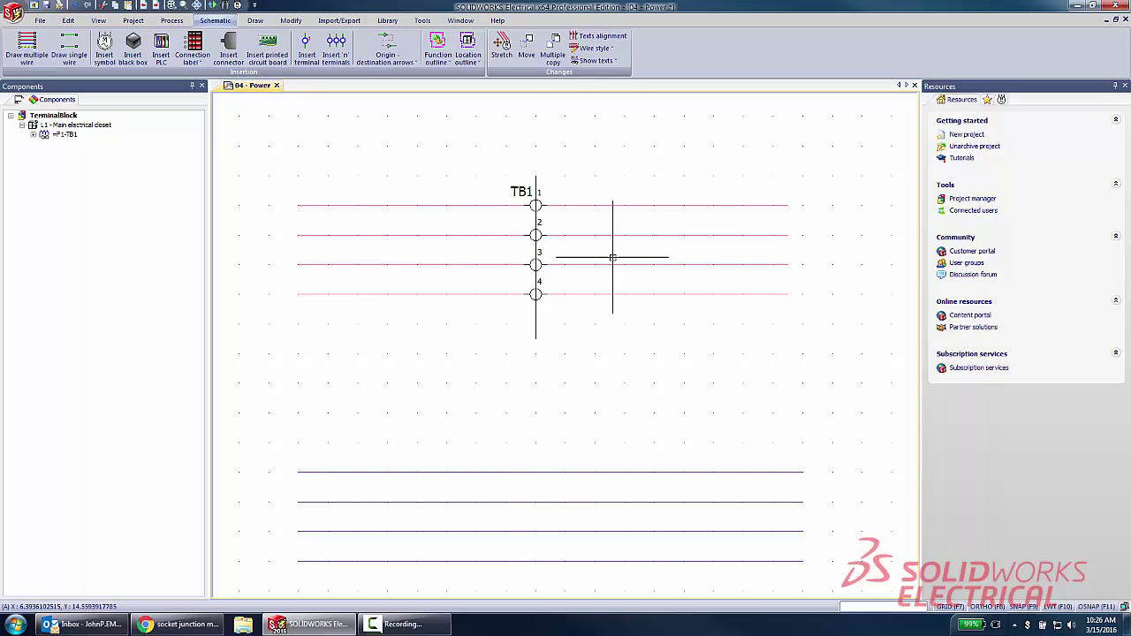
Step: Place connector symbol CN1 at the right ends of the four red wires
{"action": "left_click", "coordinate": [105, 46]}
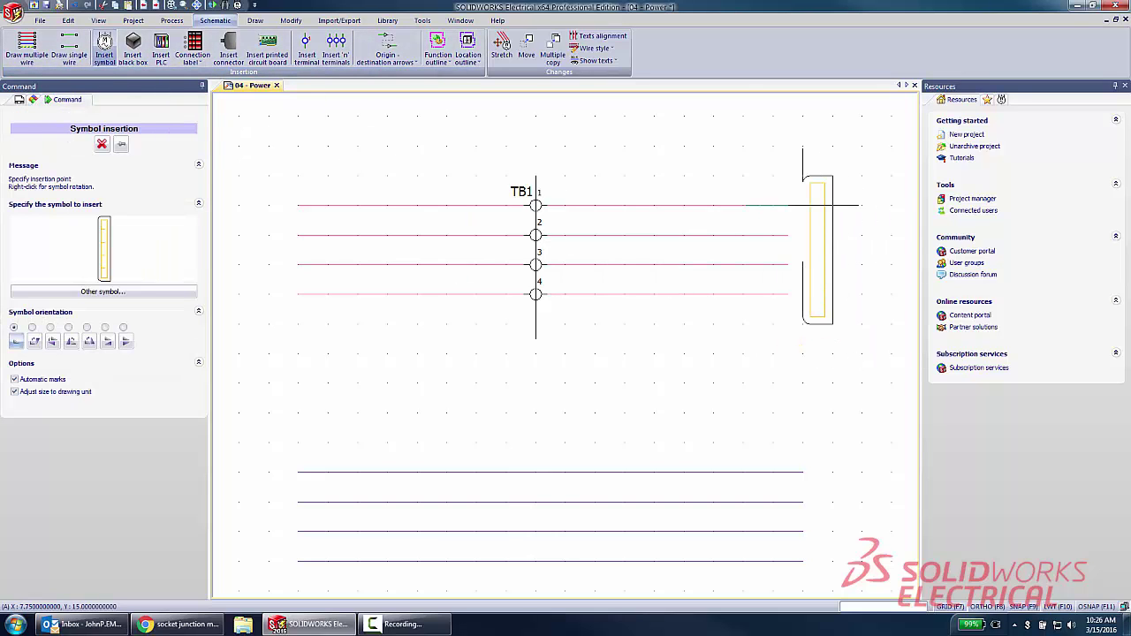
{"action": "key", "text": "Escape"}
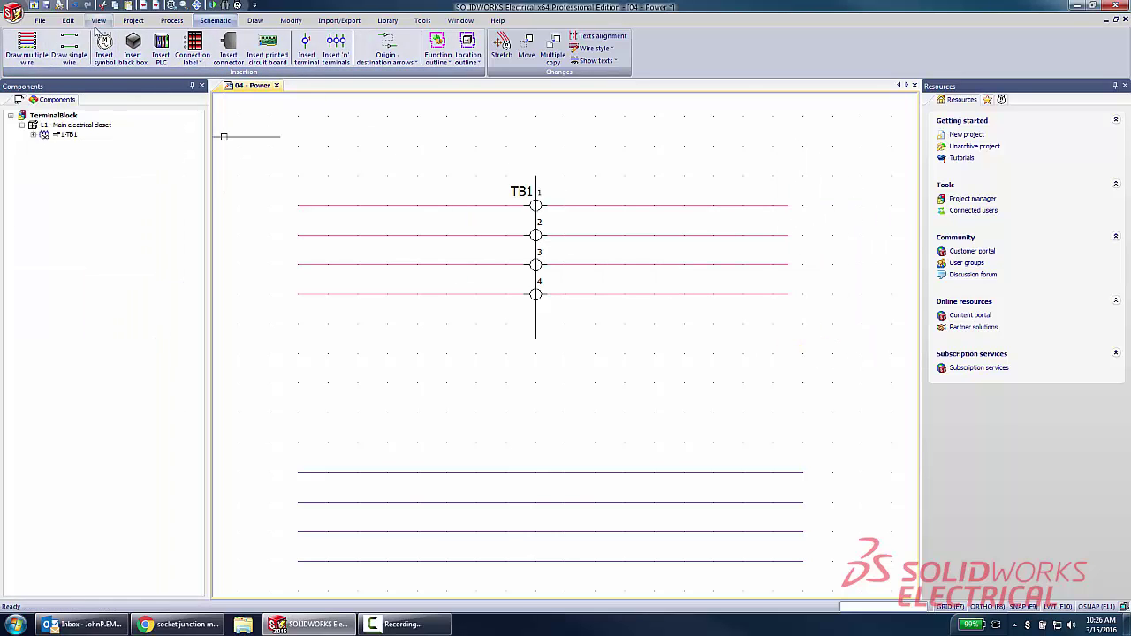
{"action": "left_click", "coordinate": [104, 46]}
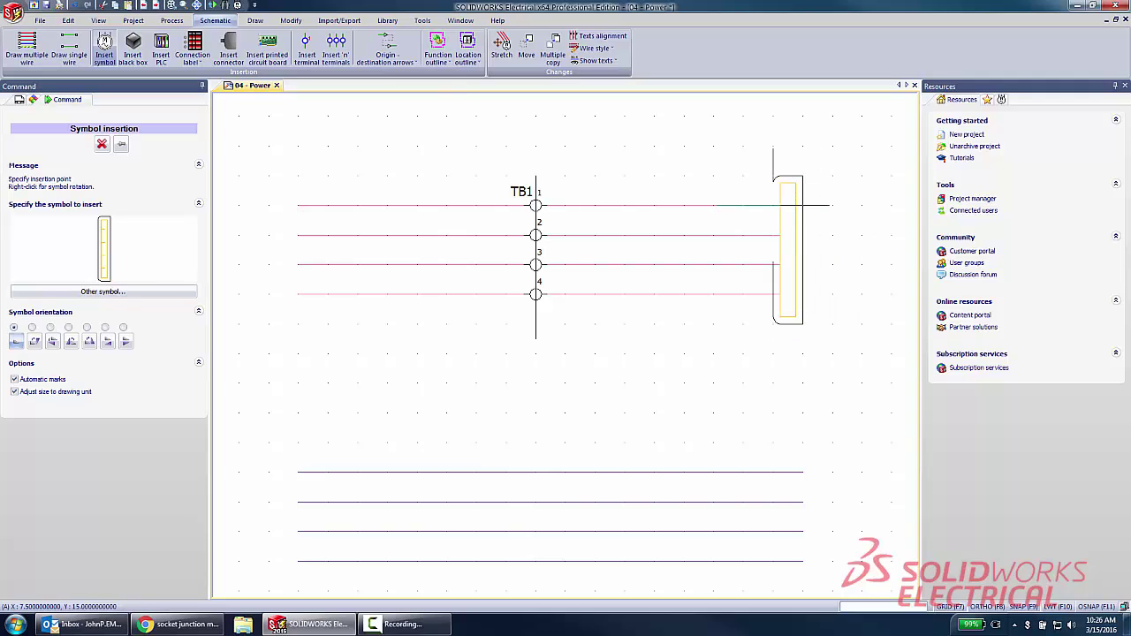
{"action": "left_click", "coordinate": [773, 205]}
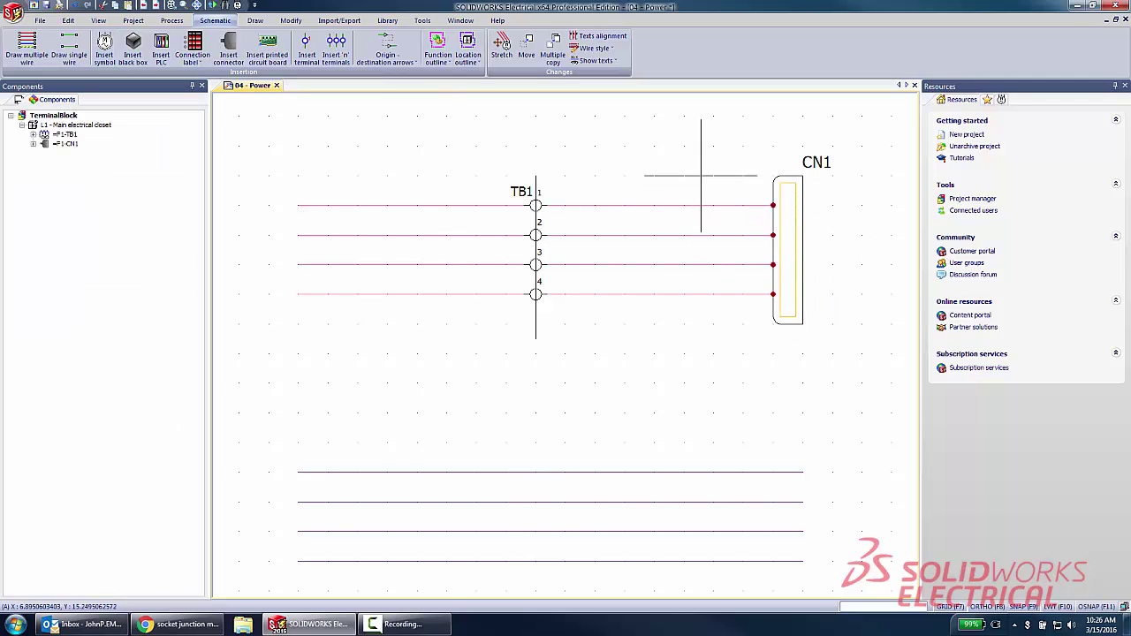
Step: Associate cable W1's cores (Common, 12VDC +, Common, 5VDC +) with the CN1–TB1 wires
{"action": "right_click", "coordinate": [645, 292]}
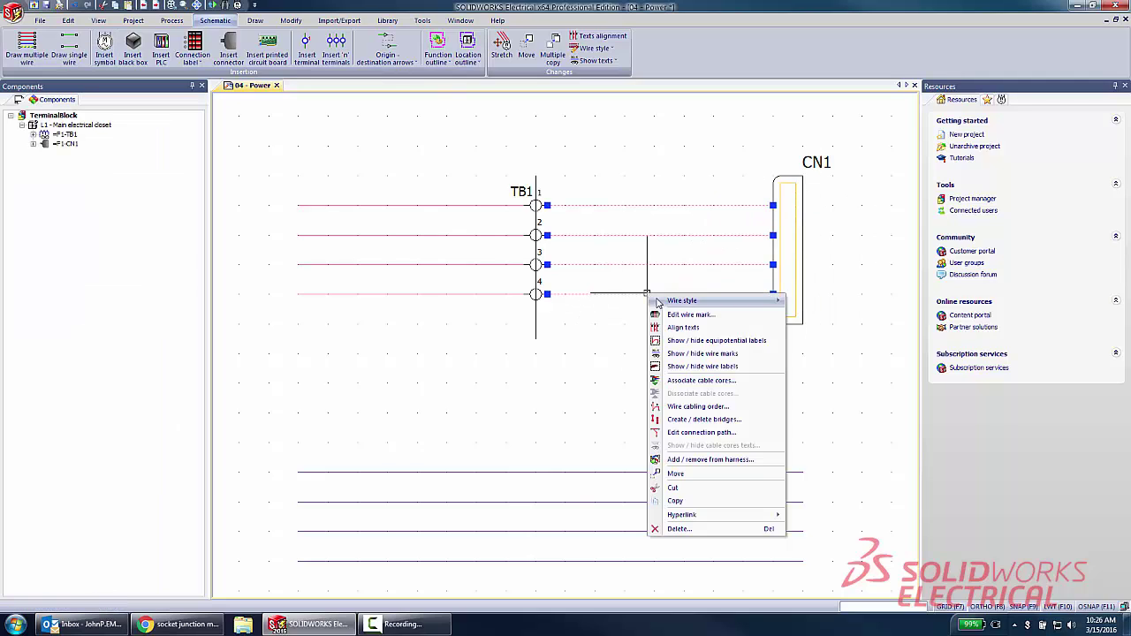
{"action": "left_click", "coordinate": [680, 383]}
{"action": "left_click", "coordinate": [322, 161]}
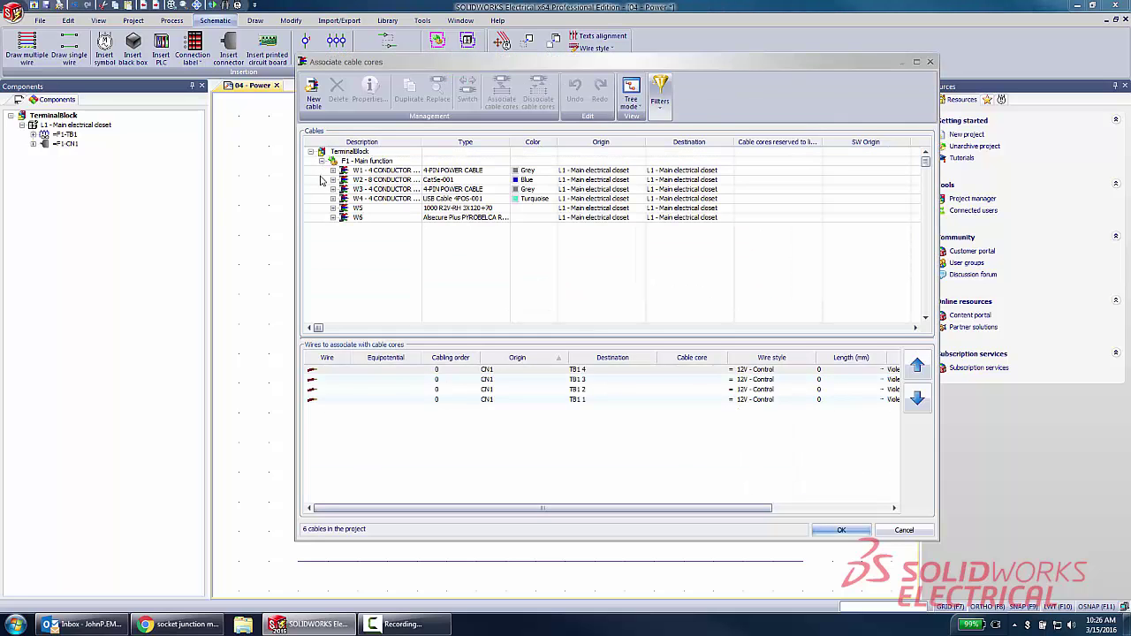
{"action": "left_click", "coordinate": [332, 169]}
{"action": "left_click_drag", "start_coordinate": [322, 183], "coordinate": [380, 212]}
{"action": "left_click", "coordinate": [501, 92]}
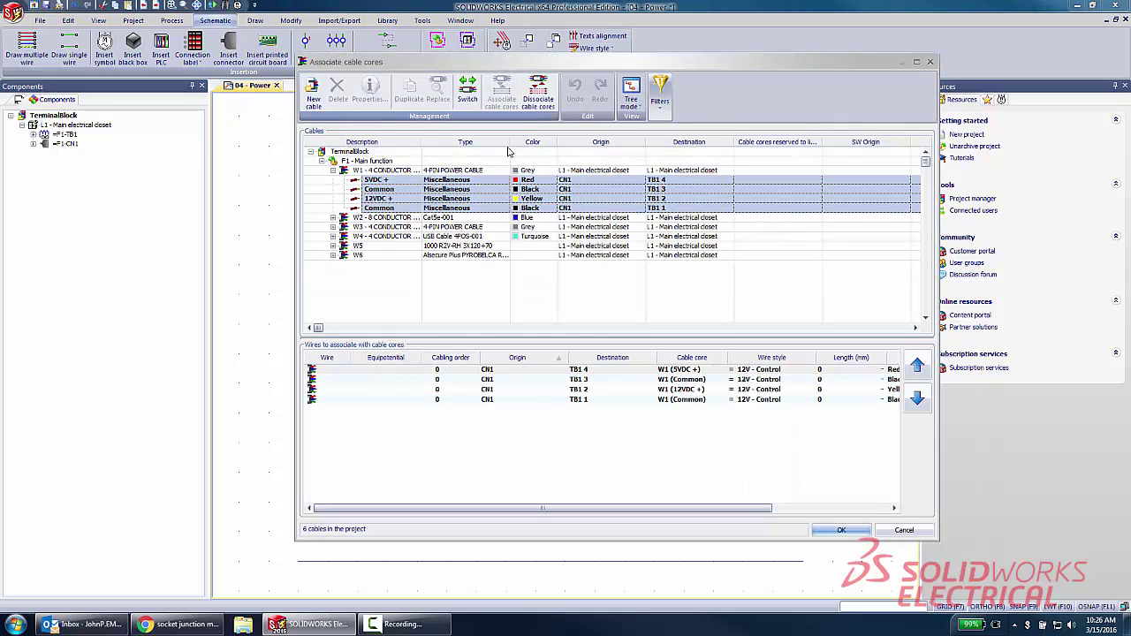
{"action": "left_click", "coordinate": [839, 530]}
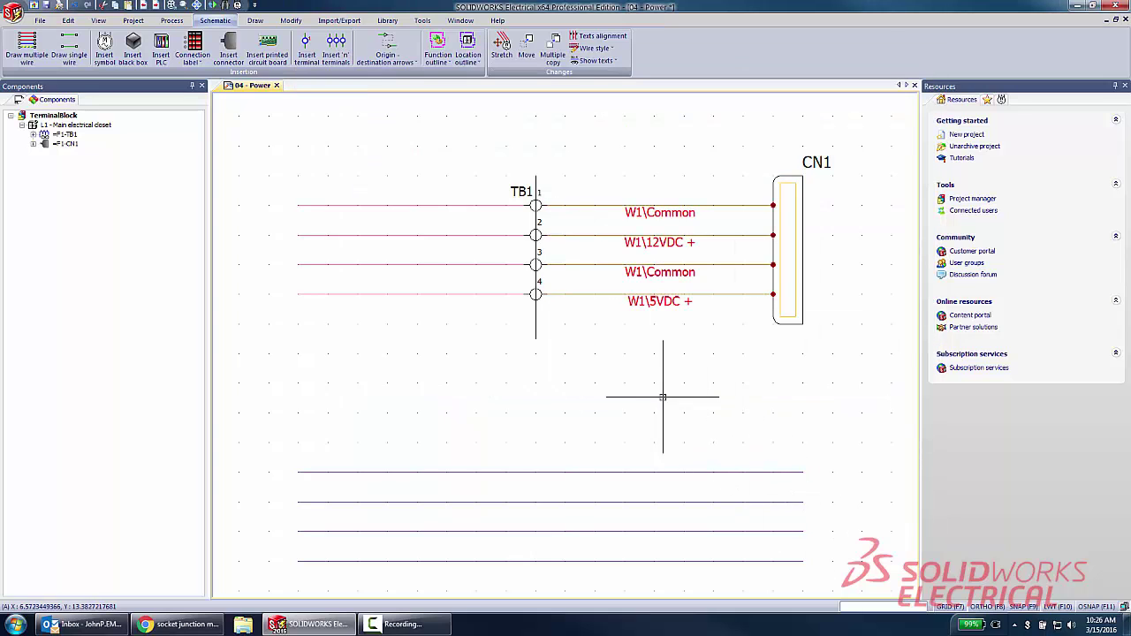
Step: Zoom out and pan the schematic to bring the lower wire groups to mid-view
{"action": "scroll", "coordinate": [664, 394], "scroll_direction": "down", "scroll_amount": 2}
{"action": "middle_click_drag", "start_coordinate": [636, 384], "coordinate": [648, 169]}
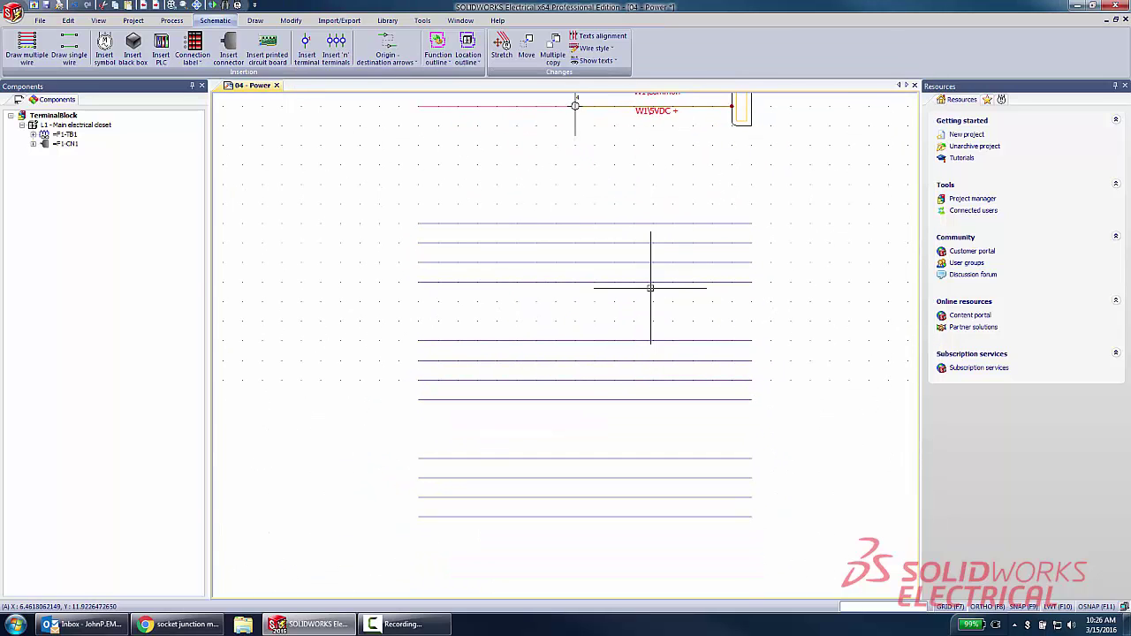
{"action": "middle_click_drag", "start_coordinate": [648, 285], "coordinate": [634, 265]}
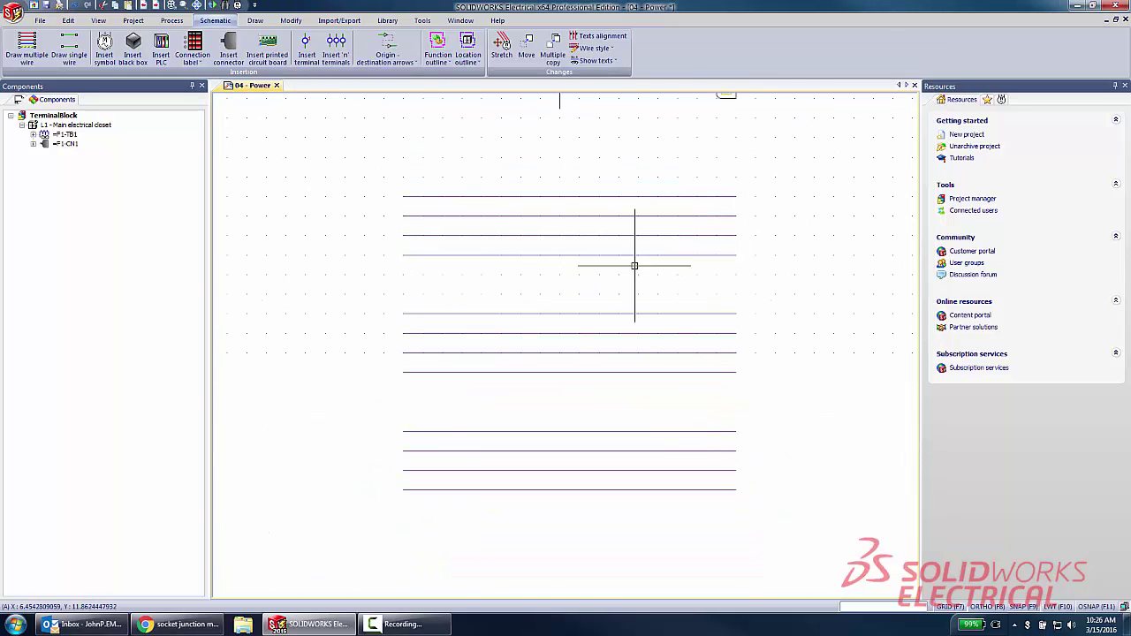
Step: Place a single terminal on the top lower wire and set its orientation
{"action": "left_click", "coordinate": [307, 55]}
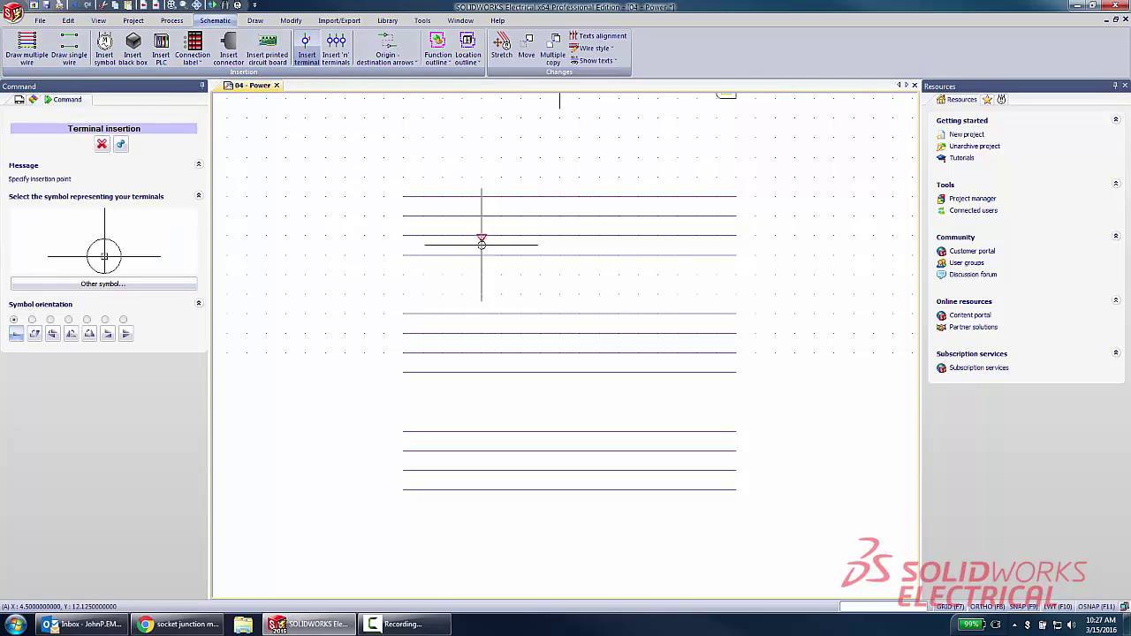
{"action": "left_click", "coordinate": [498, 195]}
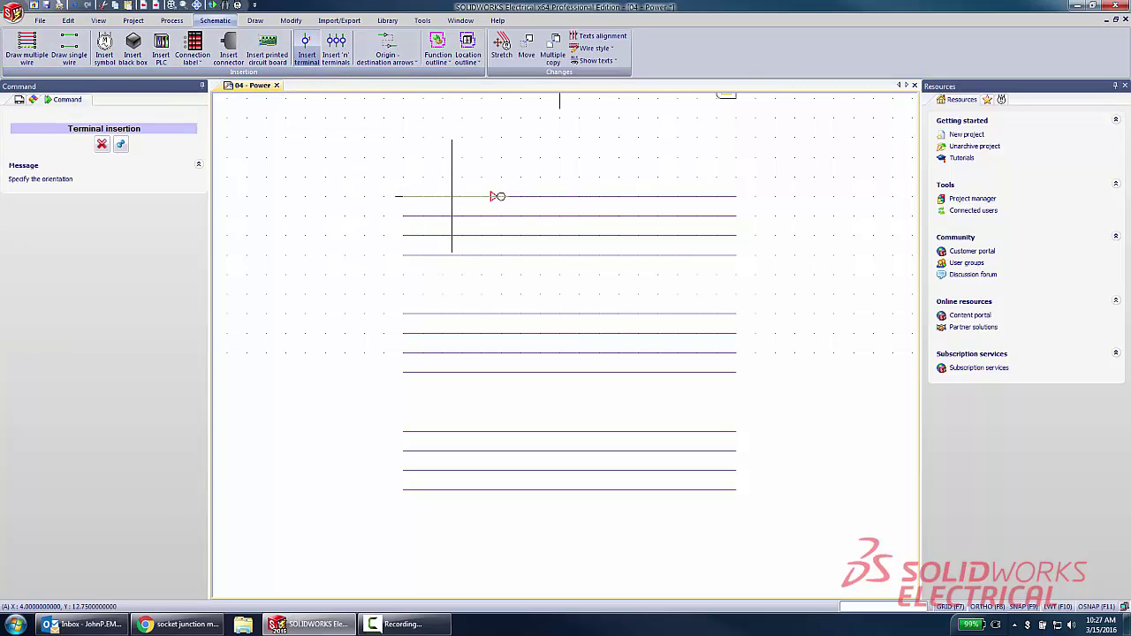
{"action": "scroll", "coordinate": [498, 195], "scroll_direction": "up", "scroll_amount": 2}
{"action": "left_click", "coordinate": [480, 196]}
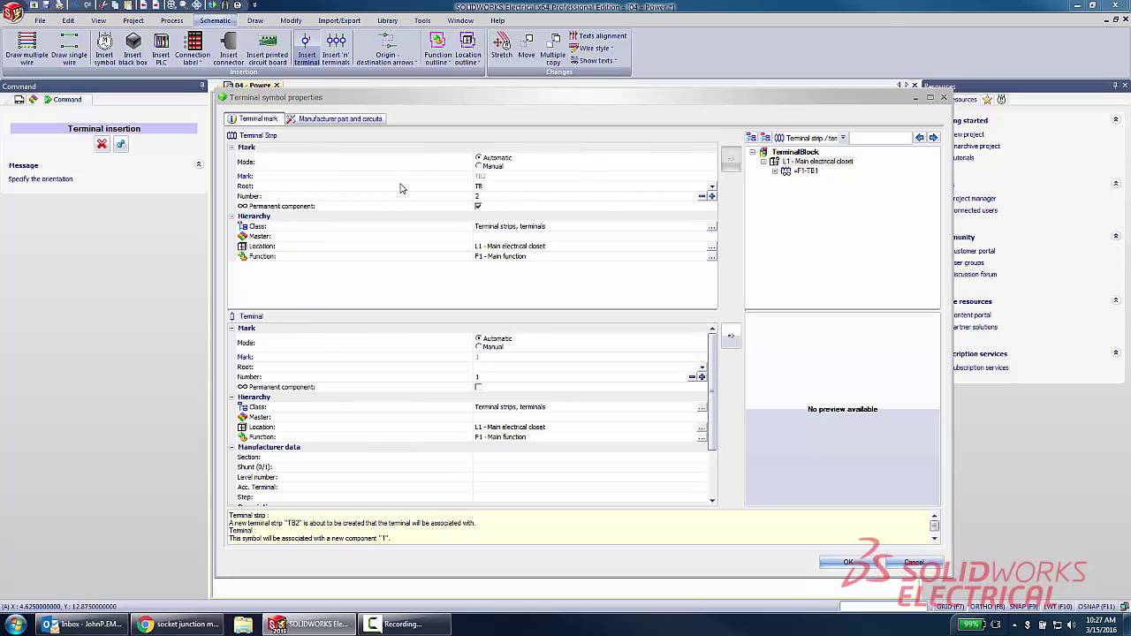
Step: Assign manufacturer part TerminalBlock3x7 to the terminal, creating TB2 1.1
{"action": "left_click", "coordinate": [353, 120]}
{"action": "left_click", "coordinate": [279, 152]}
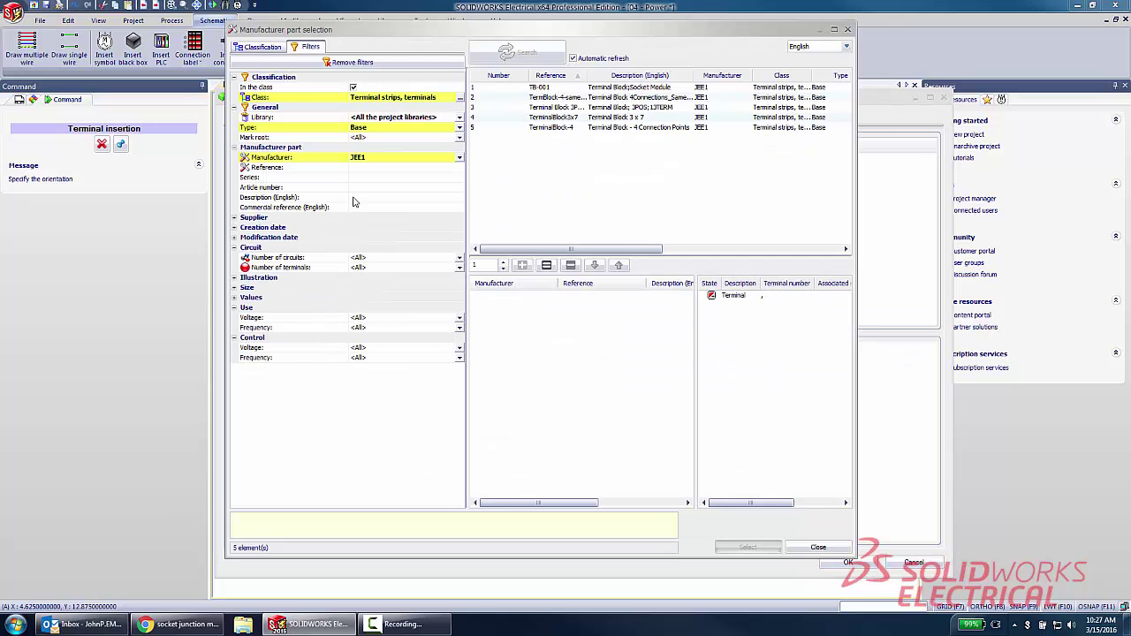
{"action": "left_click", "coordinate": [559, 118]}
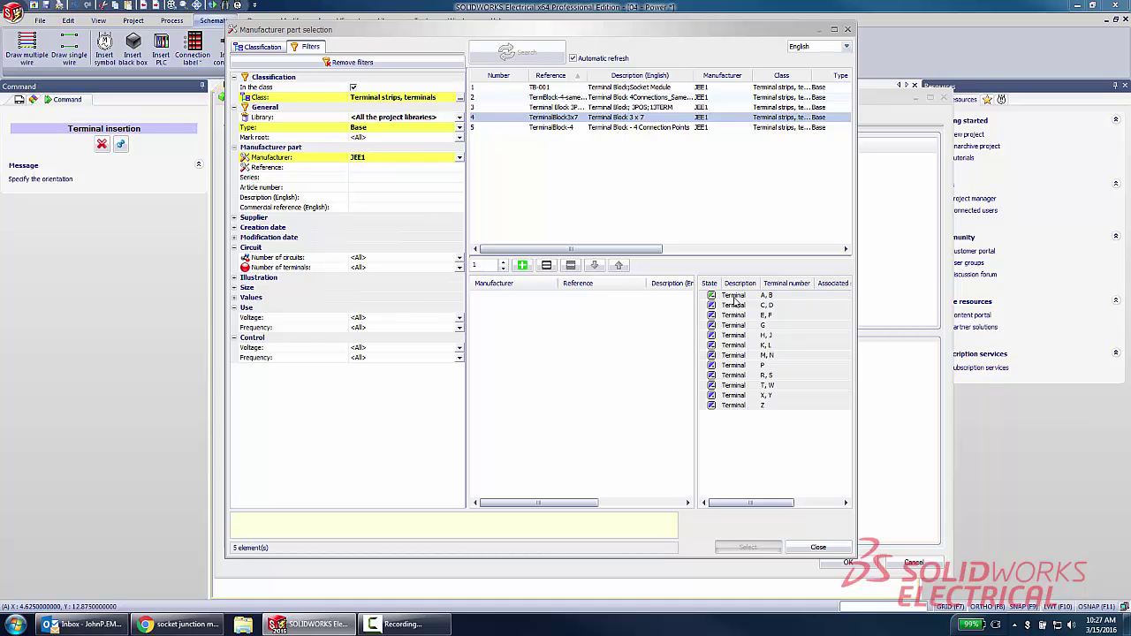
{"action": "double_click", "coordinate": [618, 124]}
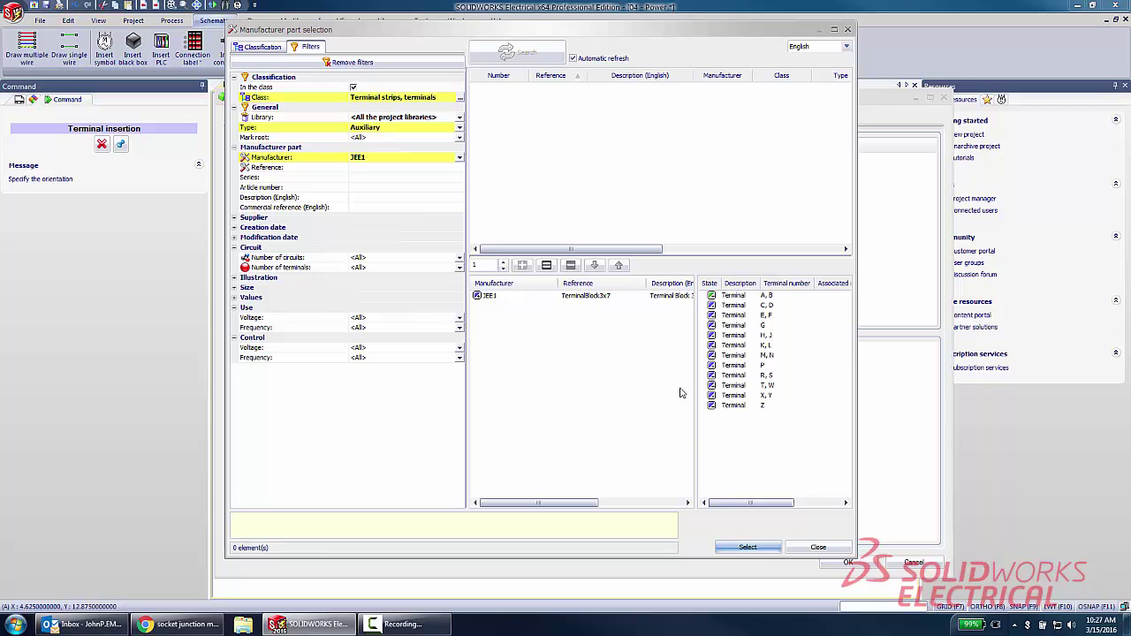
{"action": "left_click", "coordinate": [747, 547]}
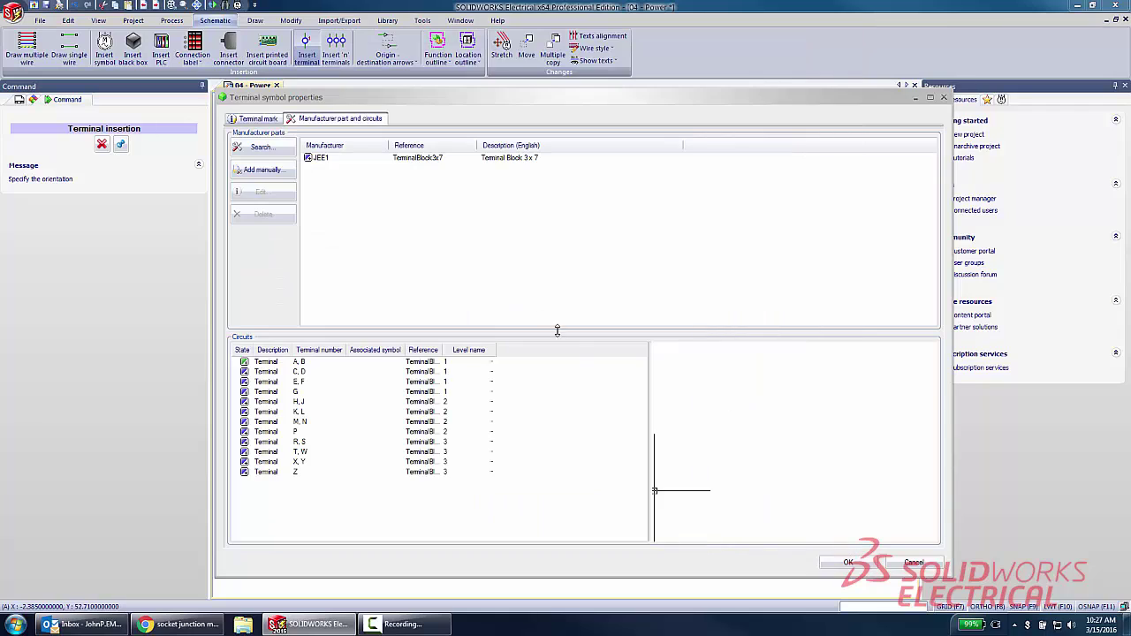
{"action": "left_click", "coordinate": [847, 563]}
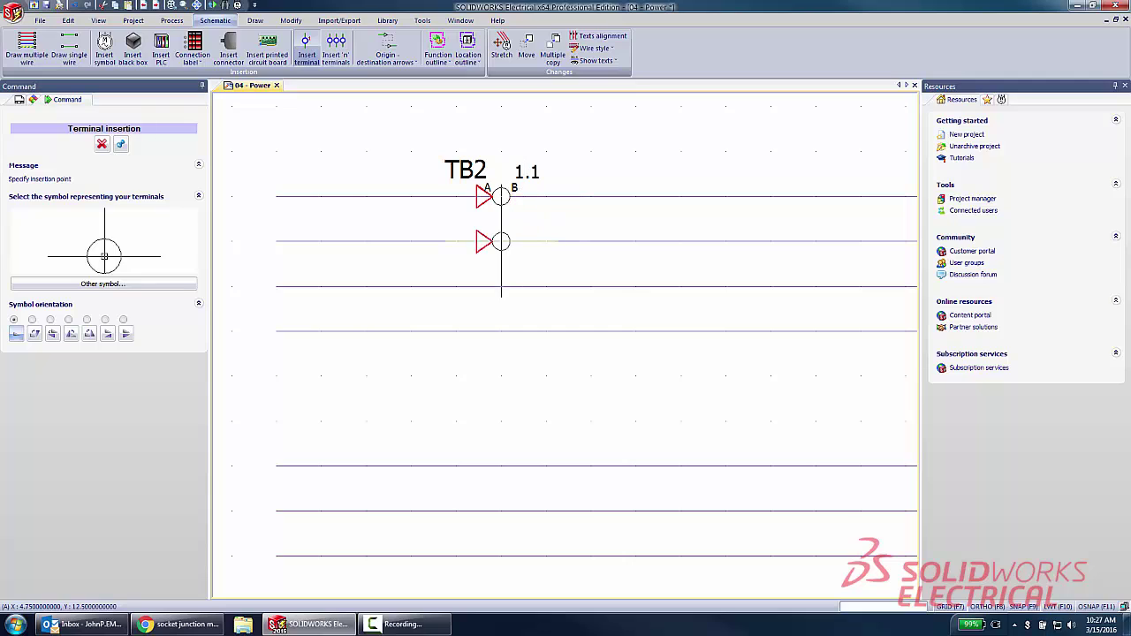
Step: Place a terminal on the second wire and link it to TB2 multi-level terminal 1 (12)
{"action": "left_click", "coordinate": [501, 241]}
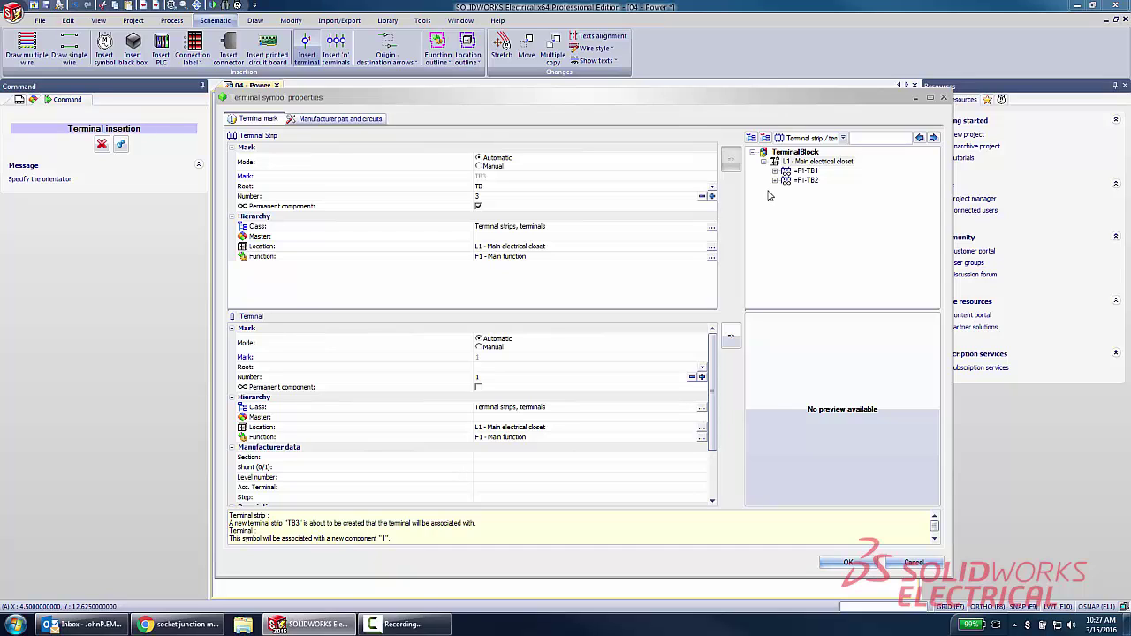
{"action": "left_click", "coordinate": [483, 188]}
{"action": "left_click", "coordinate": [774, 180]}
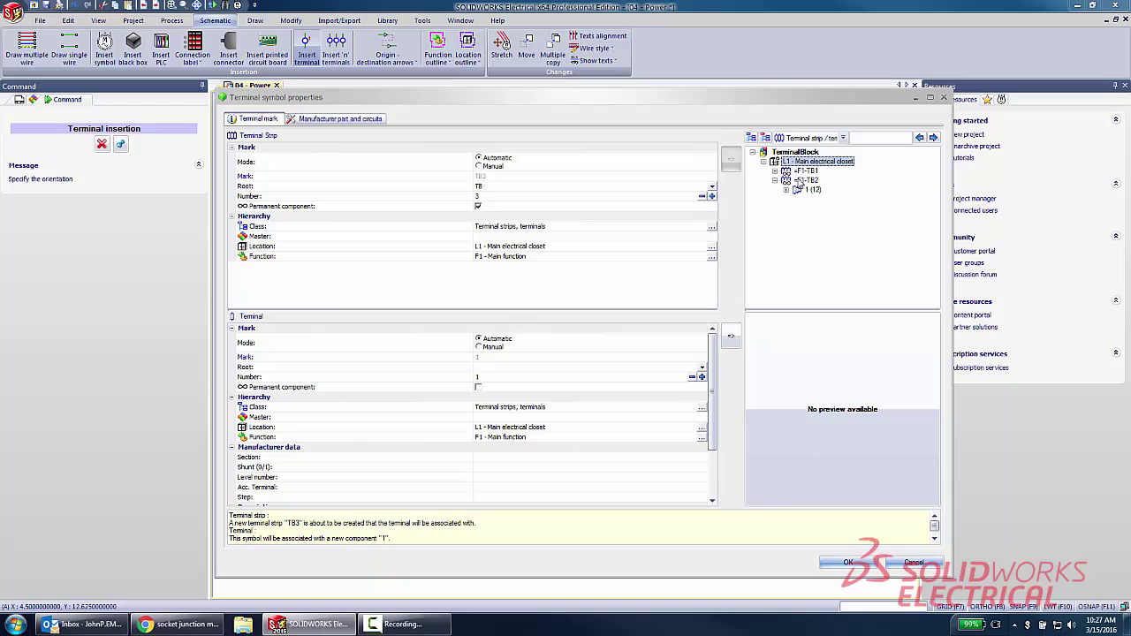
{"action": "left_click", "coordinate": [805, 181]}
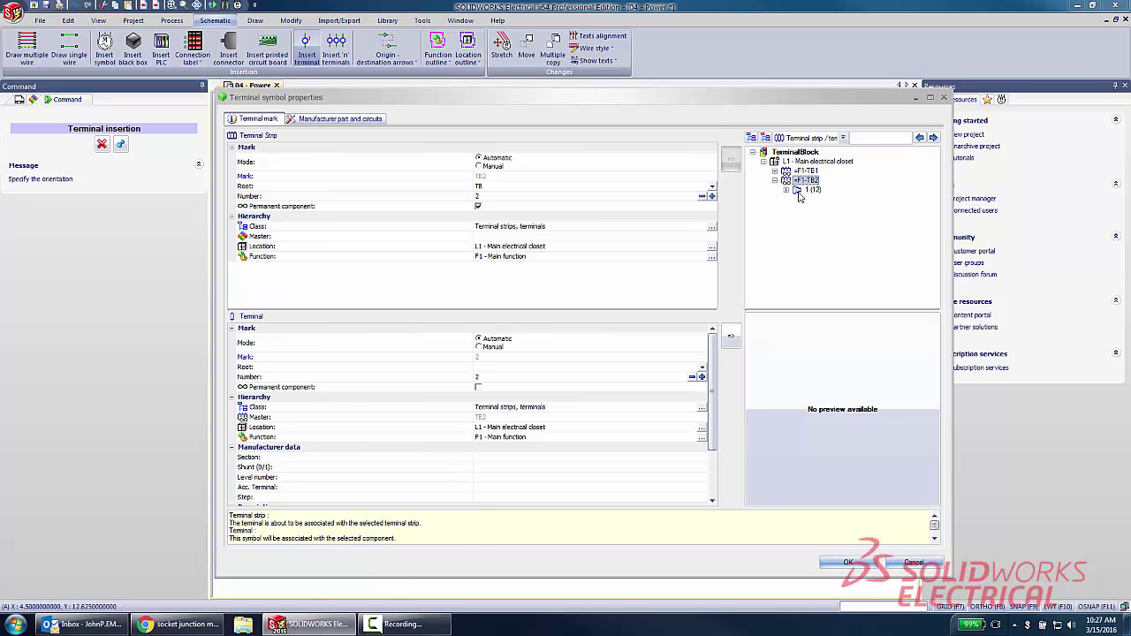
{"action": "left_click", "coordinate": [798, 191]}
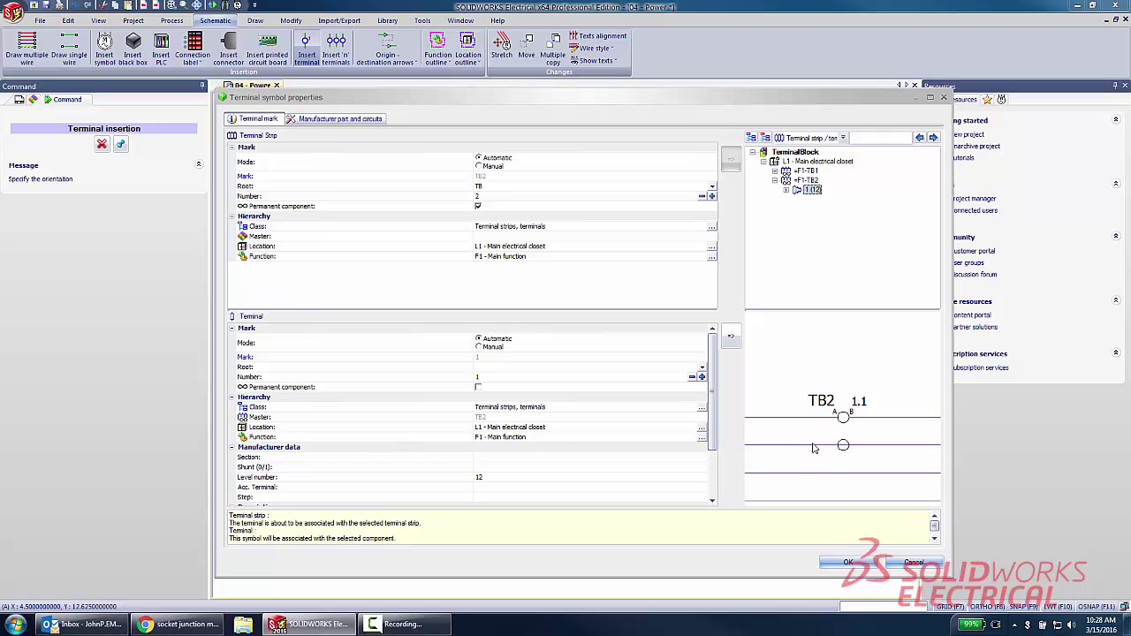
{"action": "left_click", "coordinate": [846, 563]}
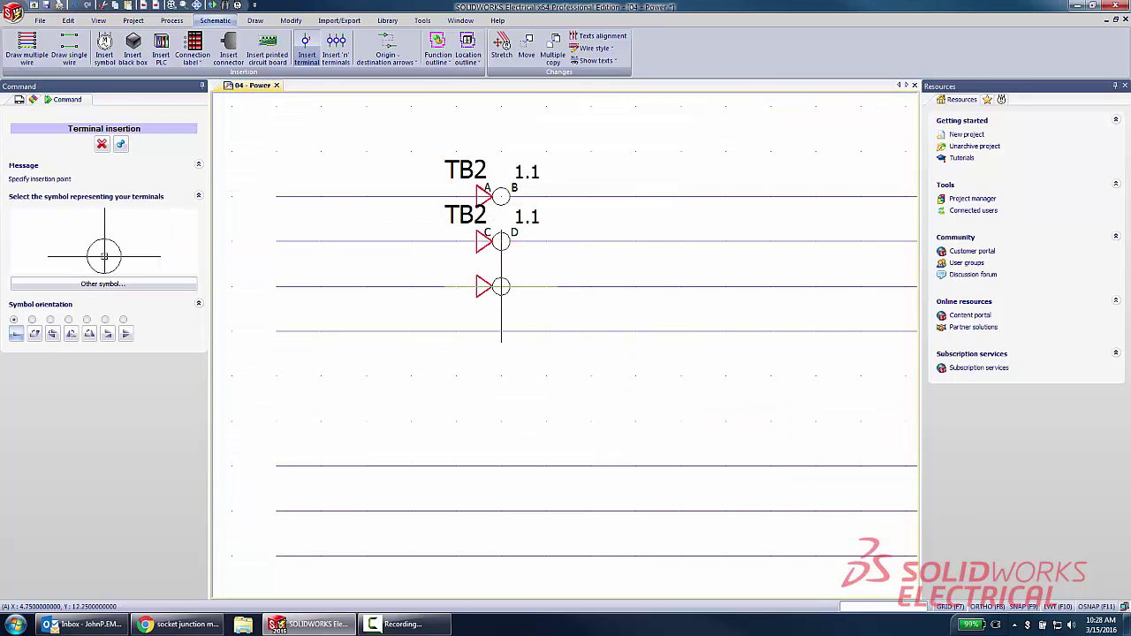
Step: Add two more terminals on the next wires, both assigned to TB2 terminal 1 (12)
{"action": "left_click", "coordinate": [500, 340]}
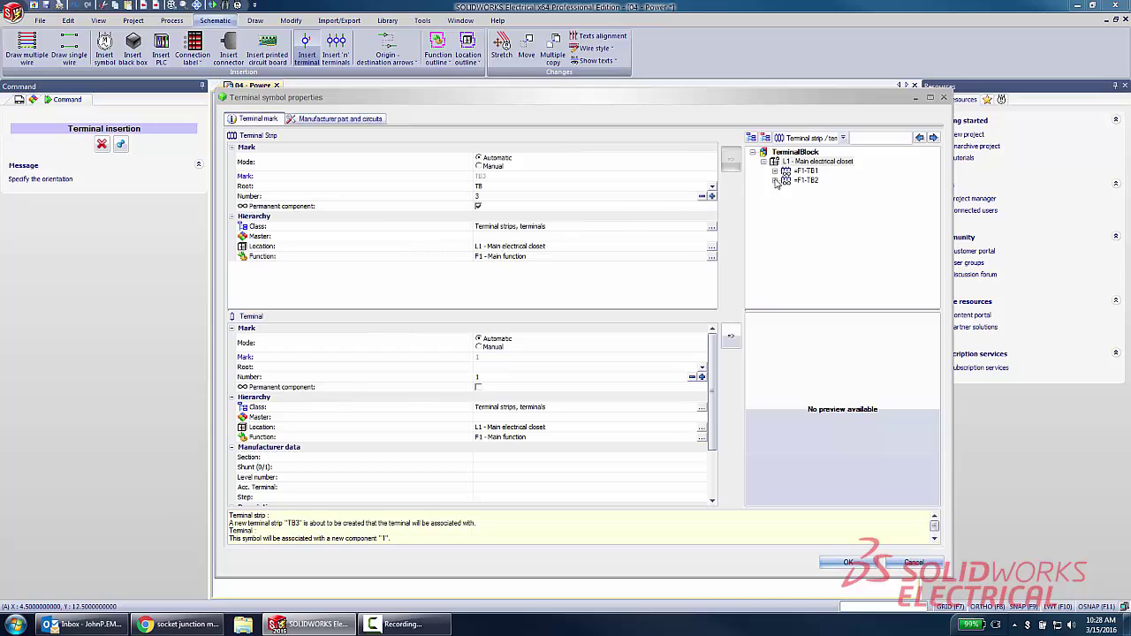
{"action": "left_click", "coordinate": [775, 181]}
{"action": "left_click", "coordinate": [799, 199]}
{"action": "left_click", "coordinate": [846, 562]}
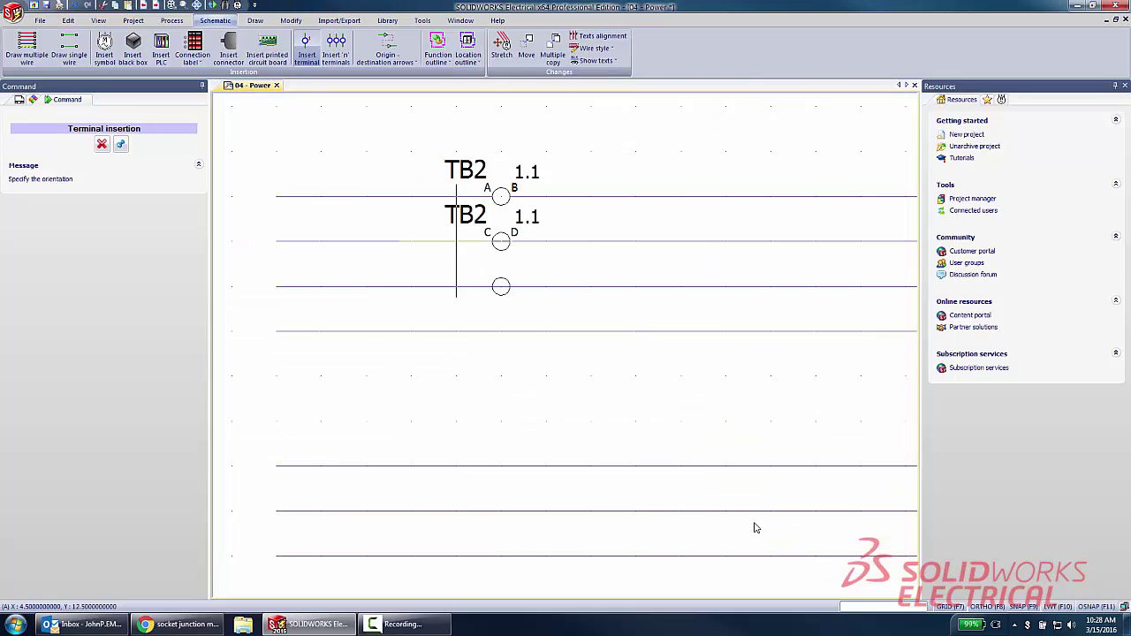
{"action": "left_click", "coordinate": [501, 330]}
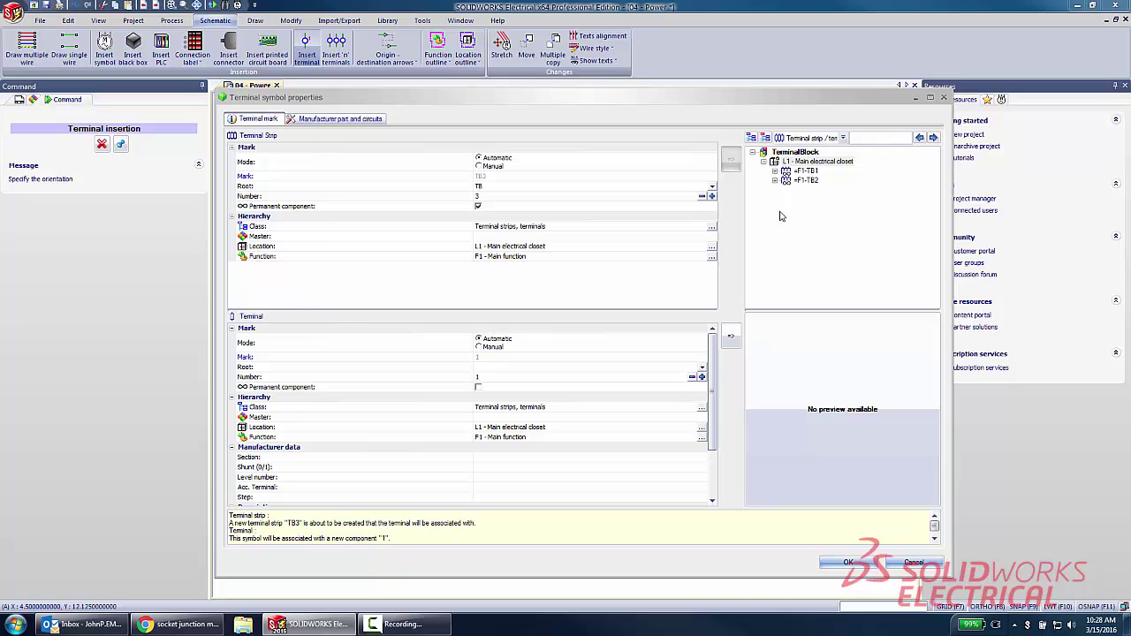
{"action": "left_click", "coordinate": [774, 181]}
{"action": "left_click", "coordinate": [800, 199]}
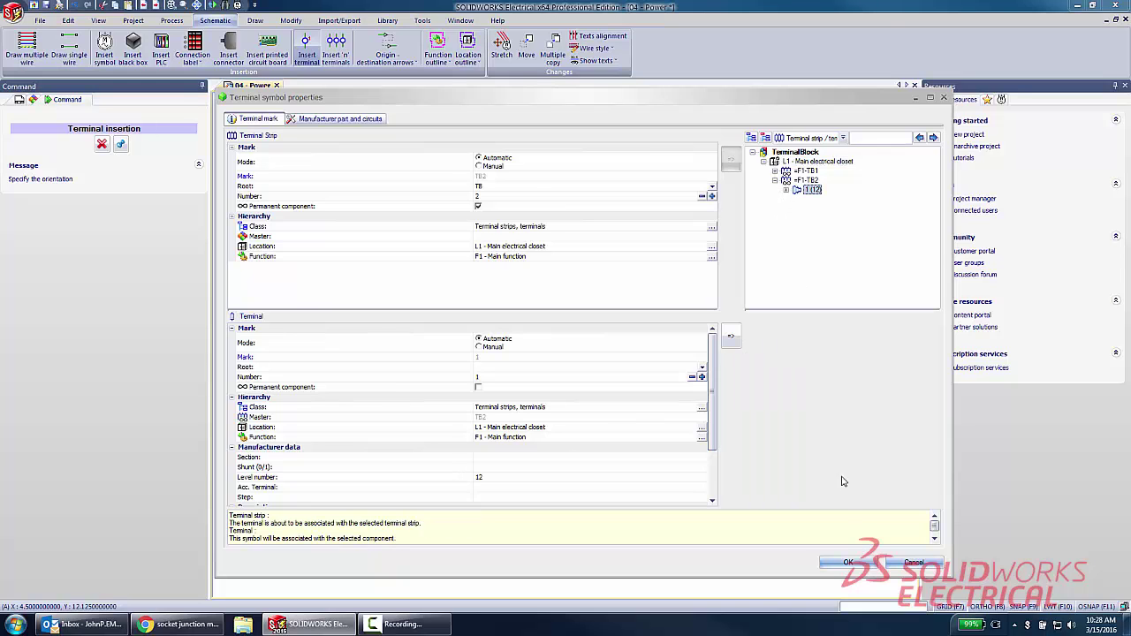
{"action": "left_click", "coordinate": [846, 563]}
Step: Pan down and place two further oriented terminals belonging to TB2 terminal 1 (12)
{"action": "middle_click_drag", "start_coordinate": [613, 353], "coordinate": [603, 214]}
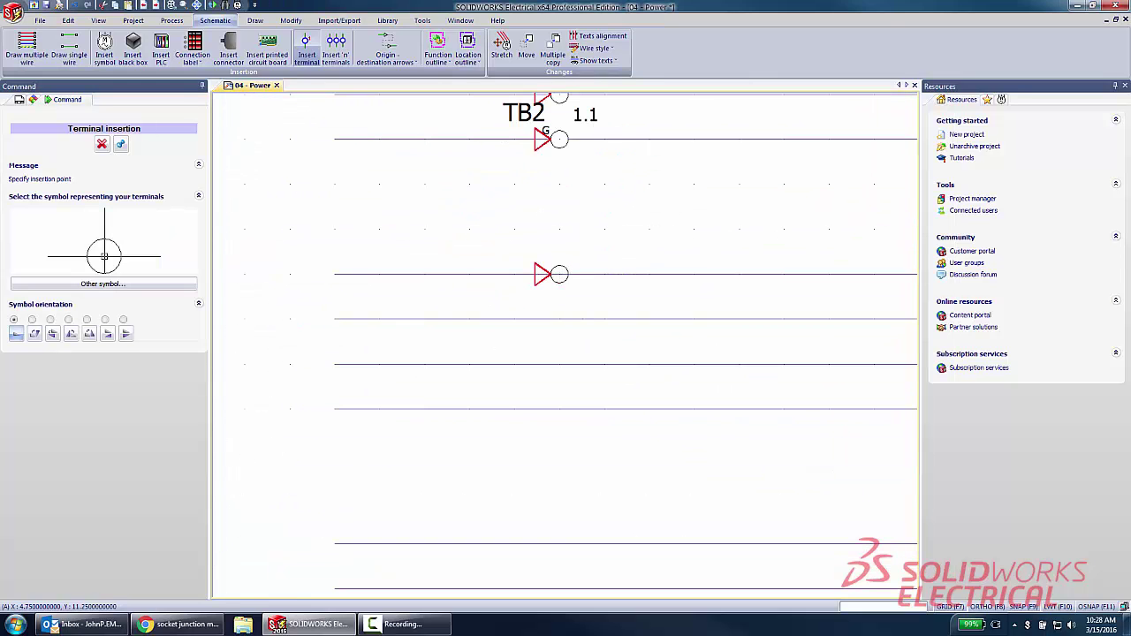
{"action": "left_click", "coordinate": [537, 273]}
{"action": "left_click", "coordinate": [536, 329]}
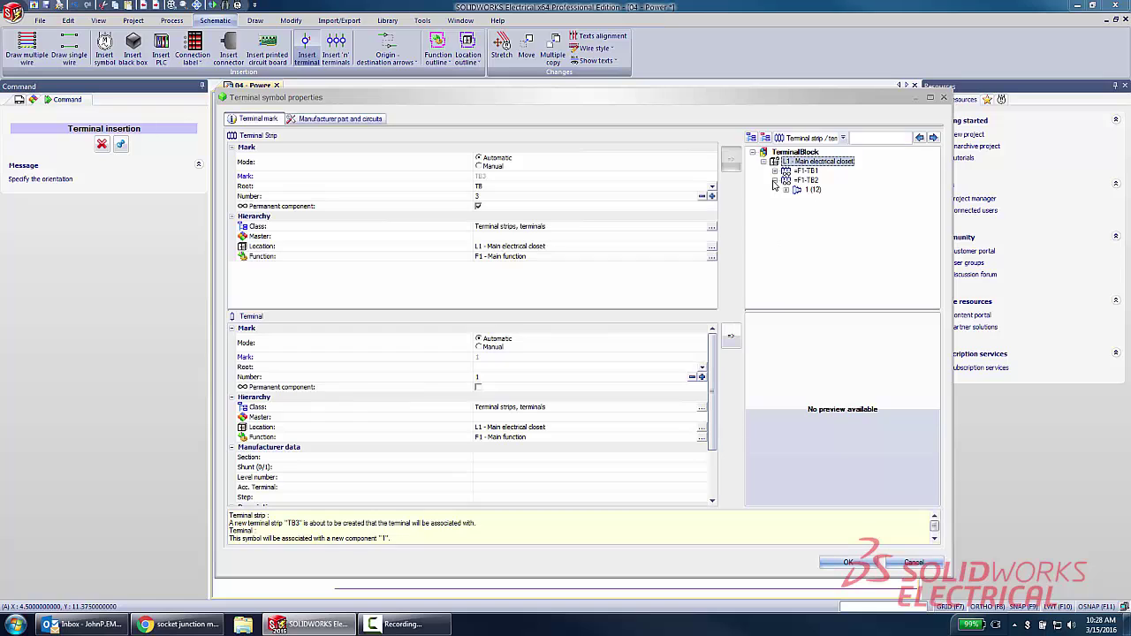
{"action": "left_click", "coordinate": [795, 190]}
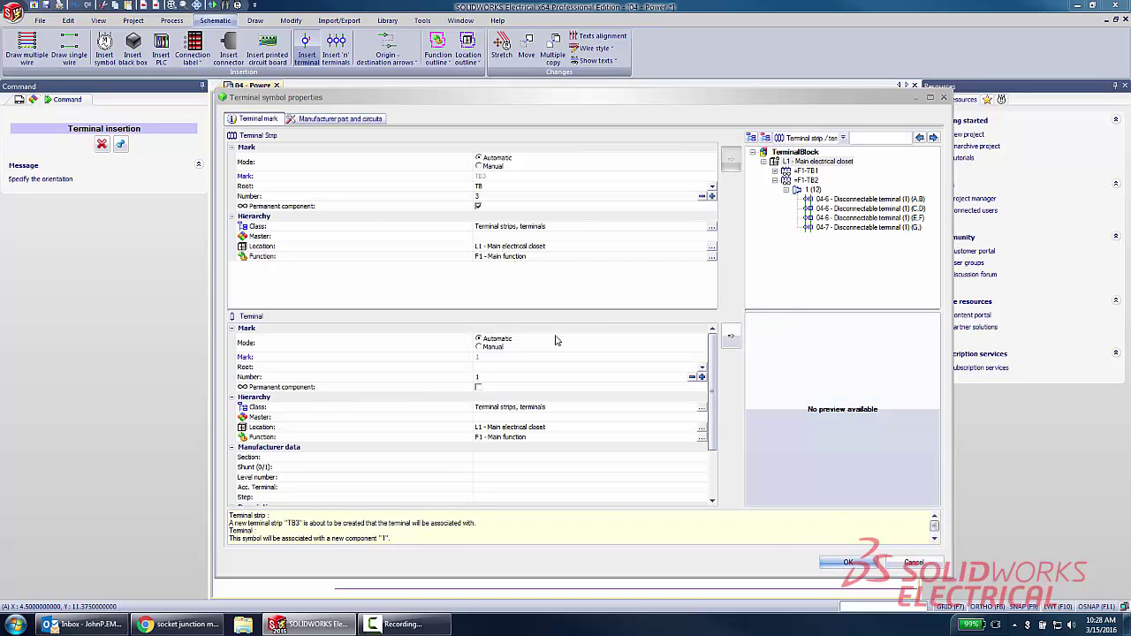
{"action": "left_click", "coordinate": [810, 189]}
{"action": "left_click", "coordinate": [844, 559]}
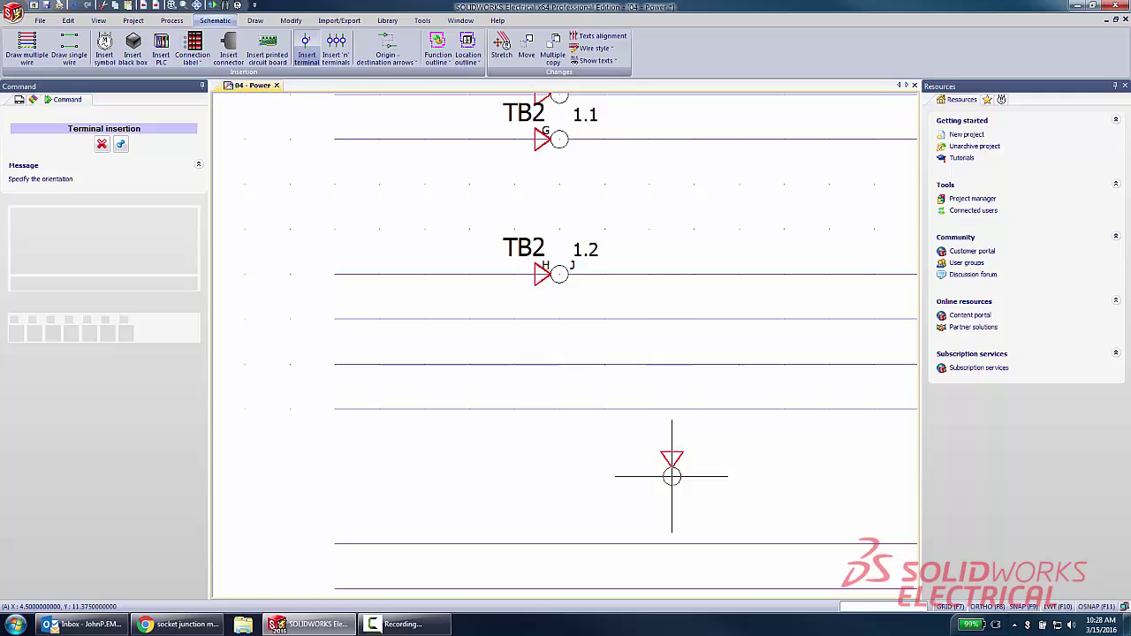
{"action": "left_click", "coordinate": [558, 319]}
{"action": "left_click", "coordinate": [517, 301]}
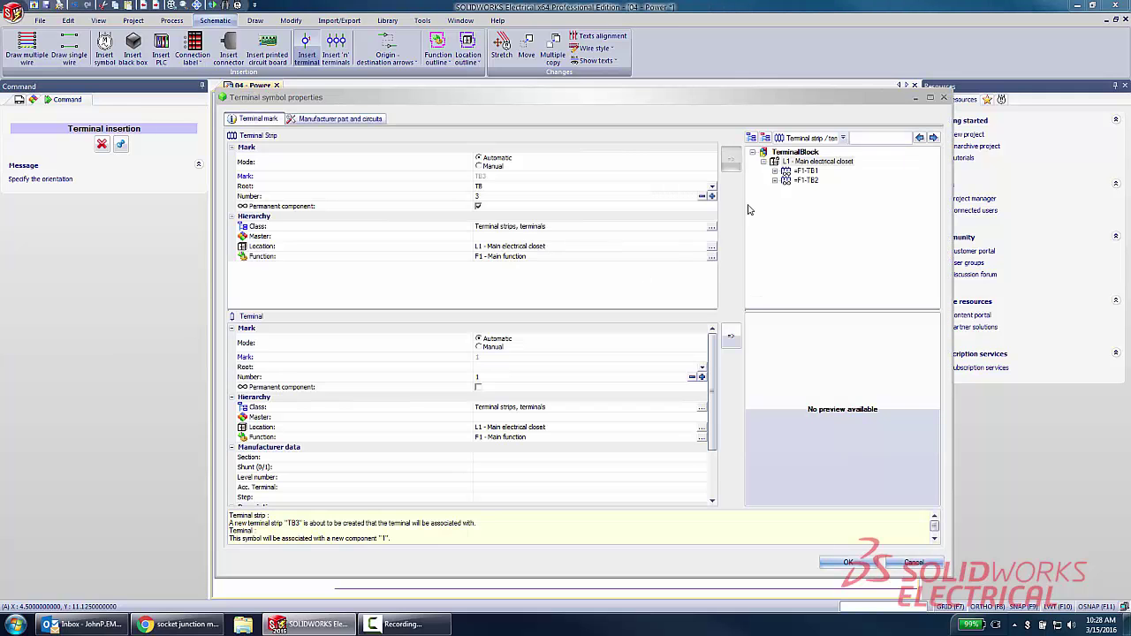
{"action": "left_click", "coordinate": [774, 181]}
{"action": "left_click", "coordinate": [810, 192]}
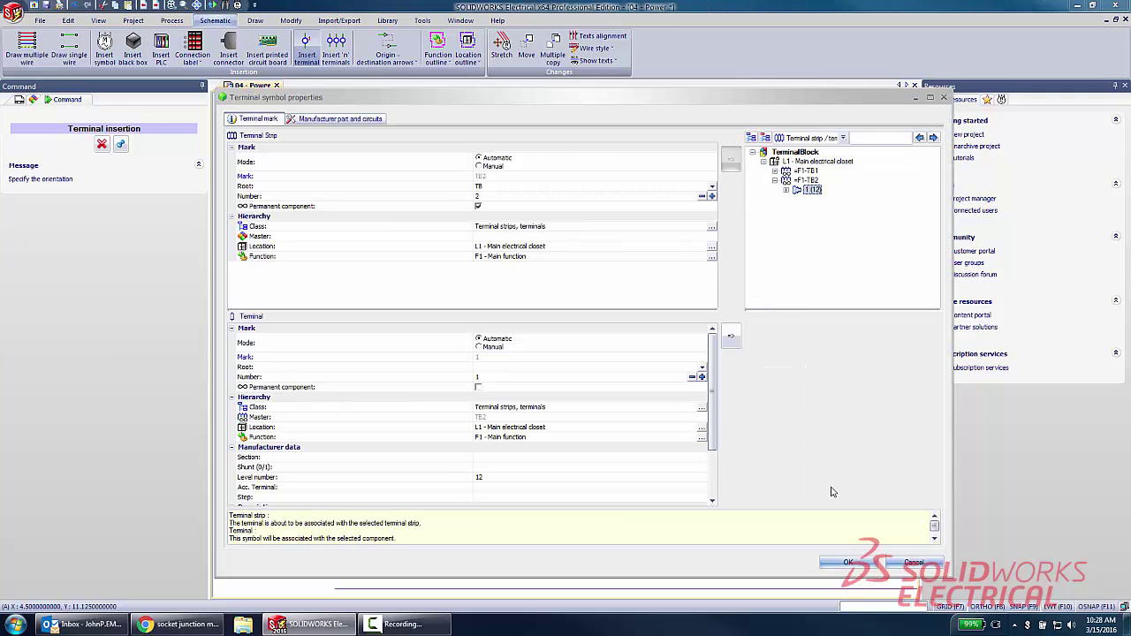
{"action": "left_click", "coordinate": [846, 562]}
Step: On the next wire group, add two more TB2 1 (12) terminals with orientation set
{"action": "middle_click_drag", "start_coordinate": [726, 429], "coordinate": [759, 265]}
{"action": "left_click", "coordinate": [598, 204]}
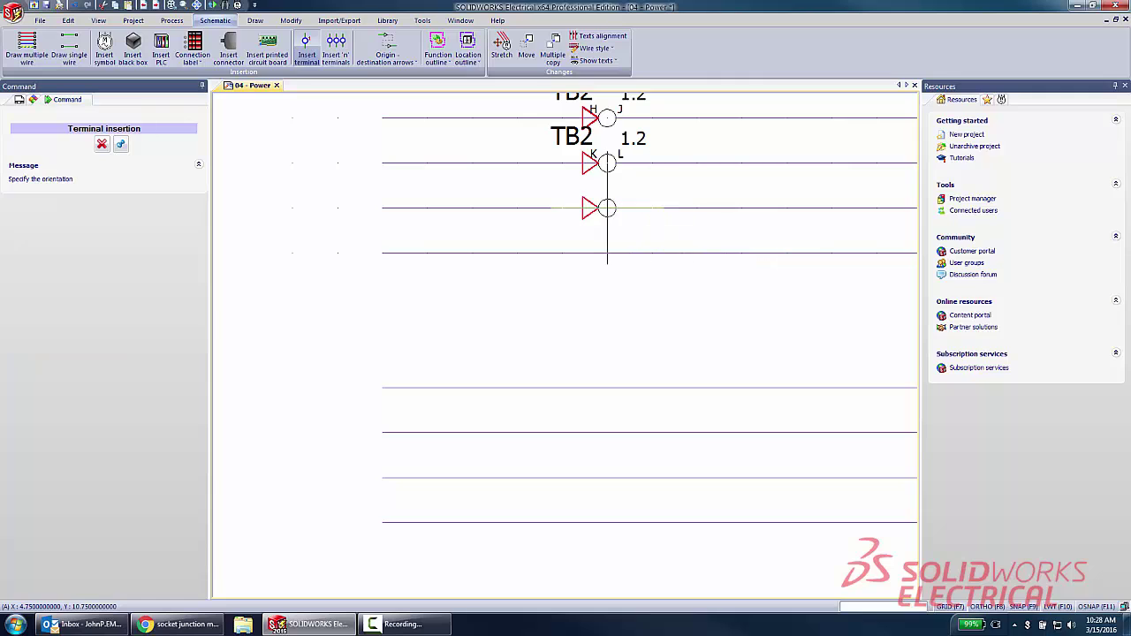
{"action": "left_click", "coordinate": [583, 199]}
{"action": "left_click", "coordinate": [775, 180]}
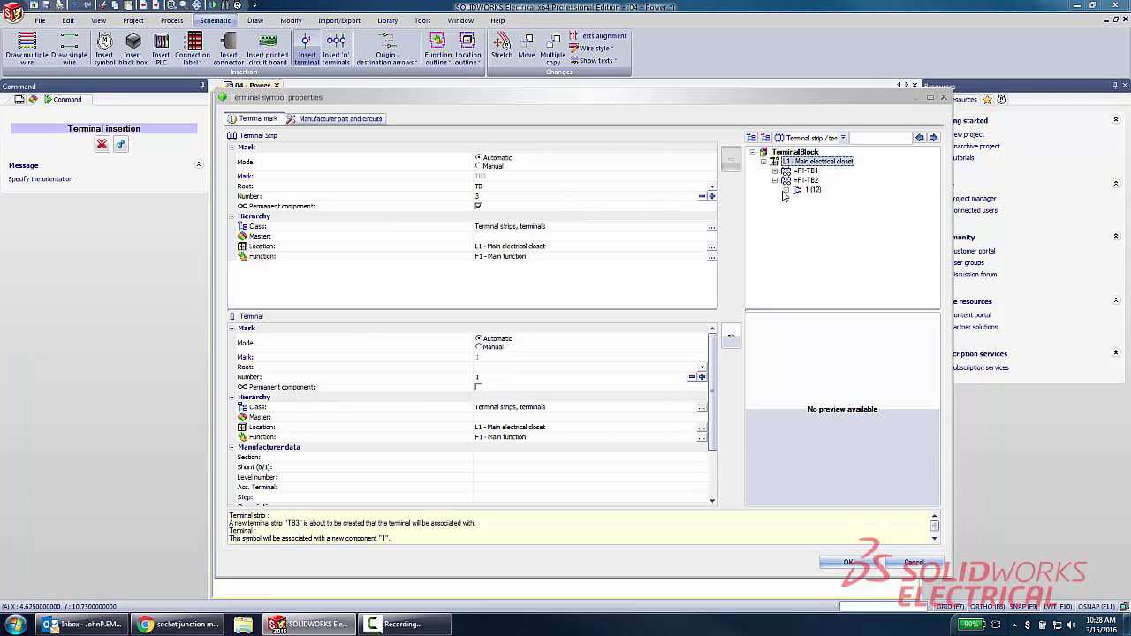
{"action": "left_click", "coordinate": [805, 190]}
{"action": "left_click", "coordinate": [846, 562]}
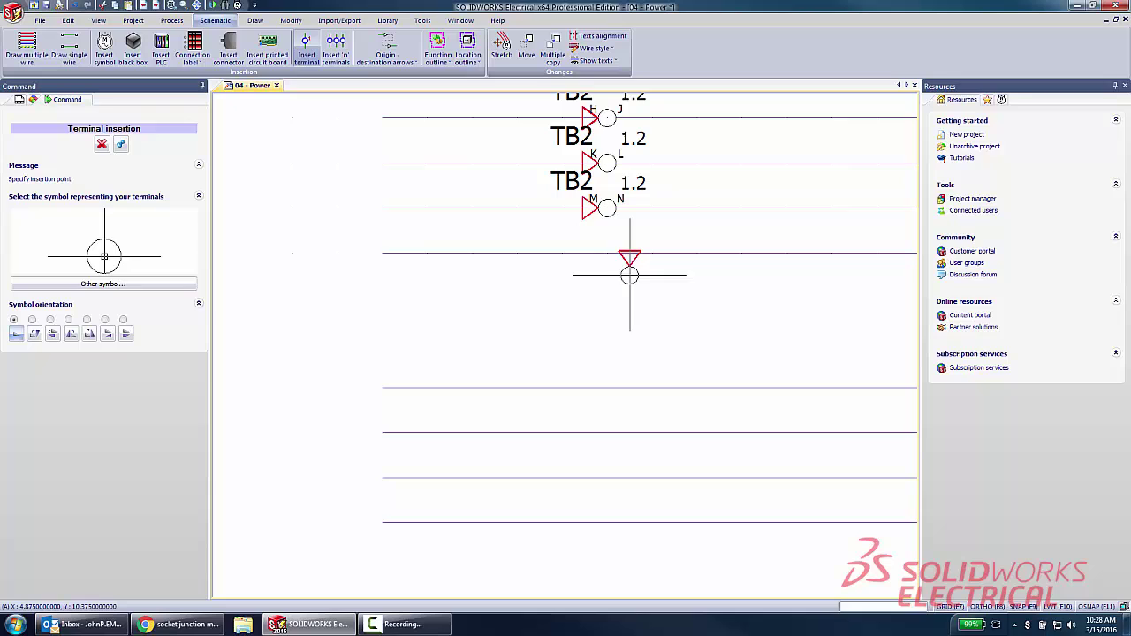
{"action": "left_click", "coordinate": [607, 254]}
{"action": "left_click", "coordinate": [518, 253]}
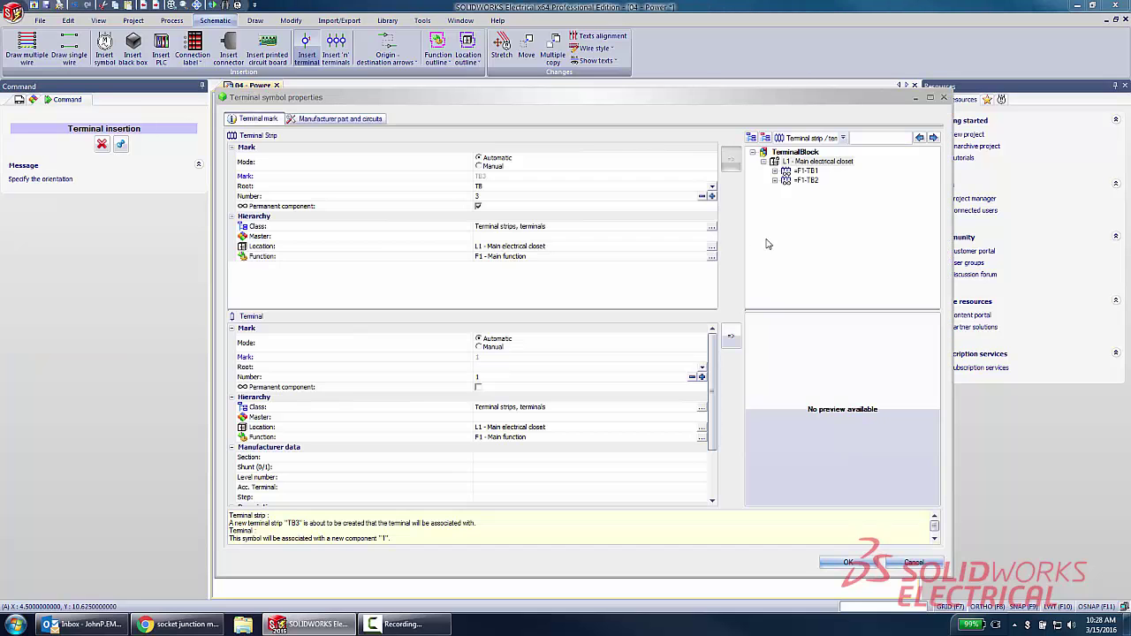
{"action": "left_click", "coordinate": [773, 180]}
{"action": "left_click", "coordinate": [806, 190]}
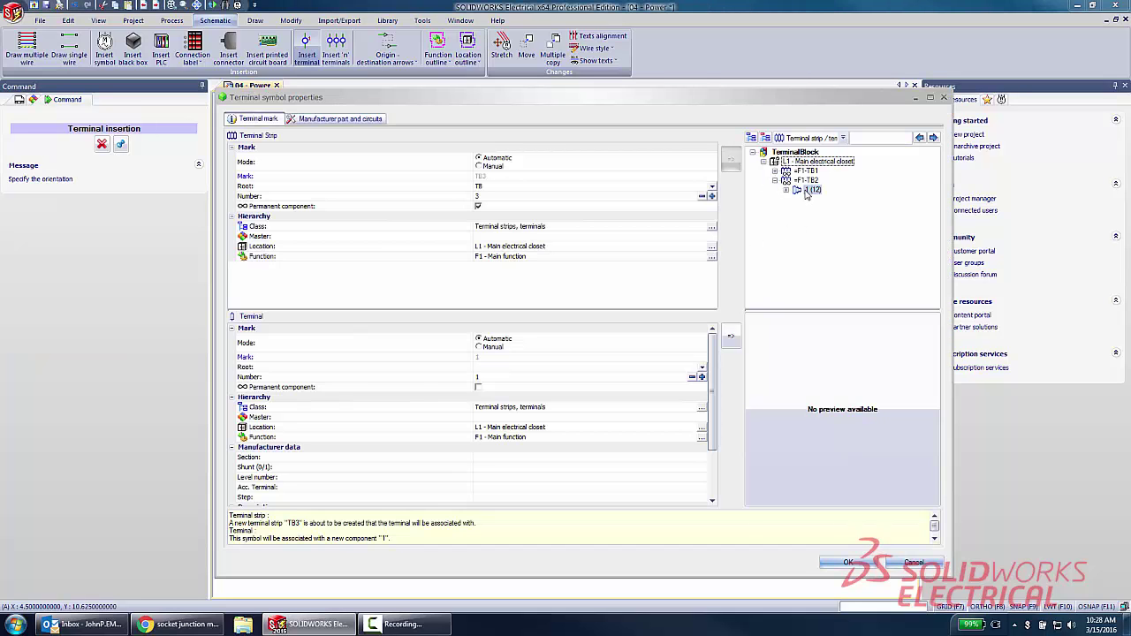
{"action": "left_click", "coordinate": [831, 563]}
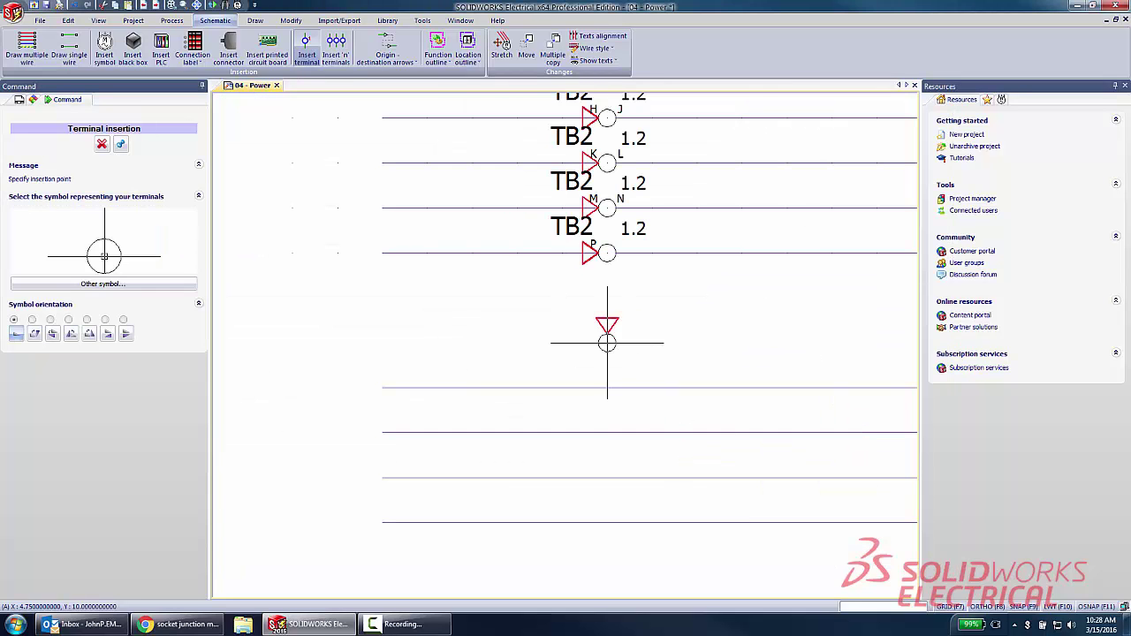
Step: Add a TB2 1 (12) terminal, pan lower, and place another below TB2 1.3
{"action": "left_click", "coordinate": [607, 388]}
{"action": "left_click", "coordinate": [598, 380]}
{"action": "left_click", "coordinate": [774, 180]}
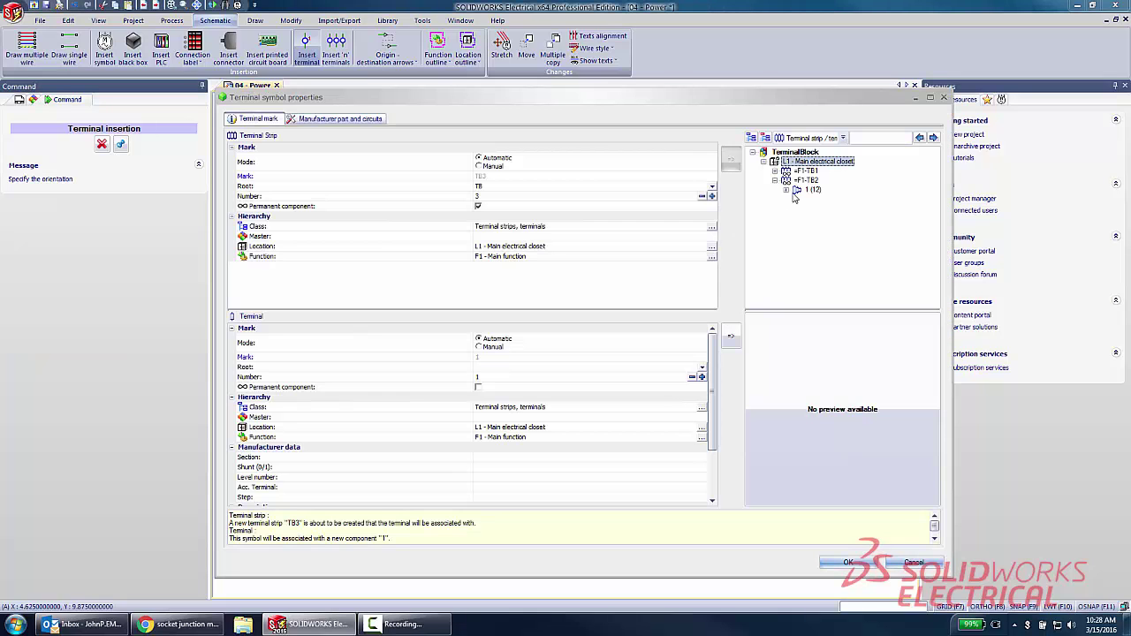
{"action": "left_click", "coordinate": [803, 198]}
{"action": "left_click", "coordinate": [846, 563]}
{"action": "mouse_move", "coordinate": [697, 433]}
{"action": "middle_mouse_down"}
{"action": "mouse_move", "coordinate": [685, 336]}
{"action": "mouse_move", "coordinate": [628, 315]}
{"action": "middle_mouse_up"}
{"action": "left_click", "coordinate": [628, 315]}
{"action": "left_click", "coordinate": [621, 310]}
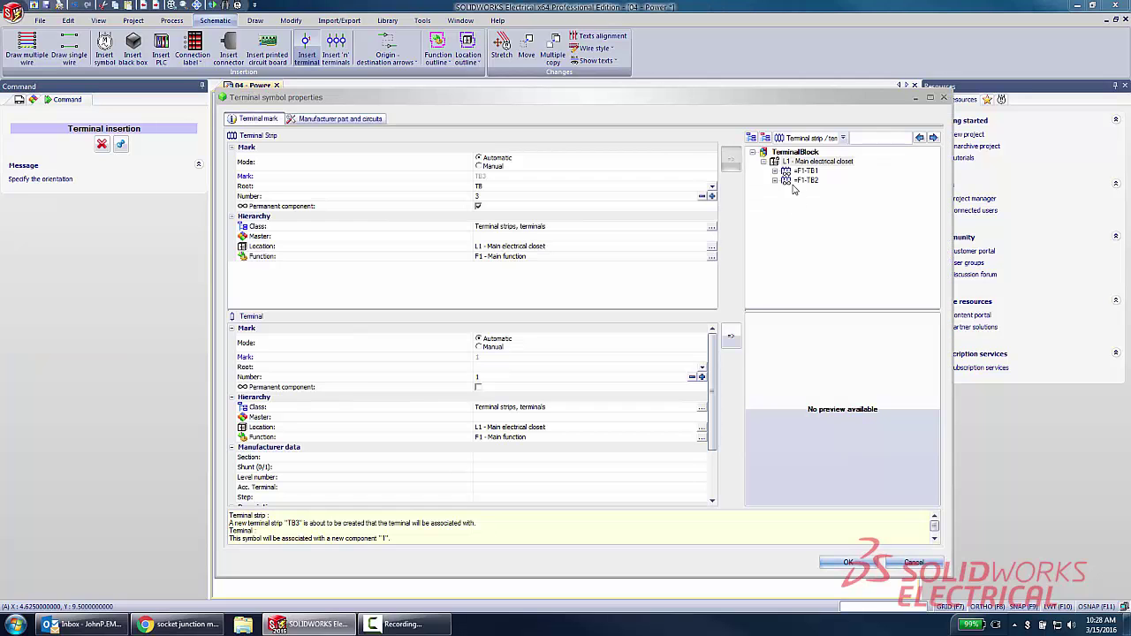
{"action": "left_click", "coordinate": [775, 180]}
{"action": "left_click", "coordinate": [805, 189]}
{"action": "left_click", "coordinate": [846, 563]}
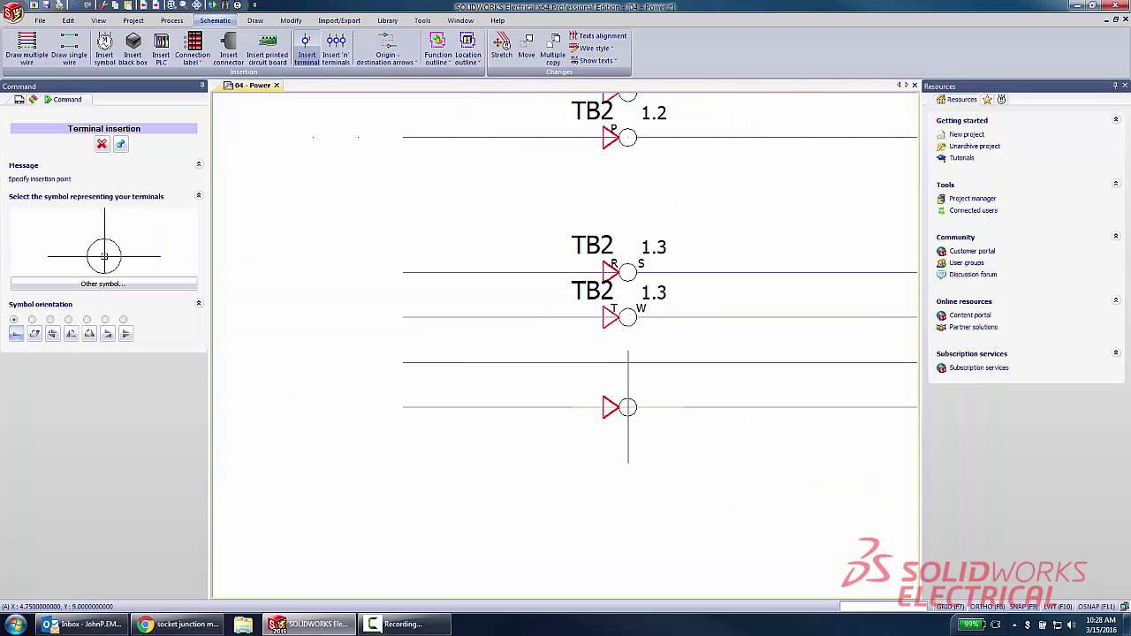
Step: Place the final two TB2 terminals down to the bottom wire and fix their orientation
{"action": "left_click", "coordinate": [613, 361]}
{"action": "left_click", "coordinate": [619, 353]}
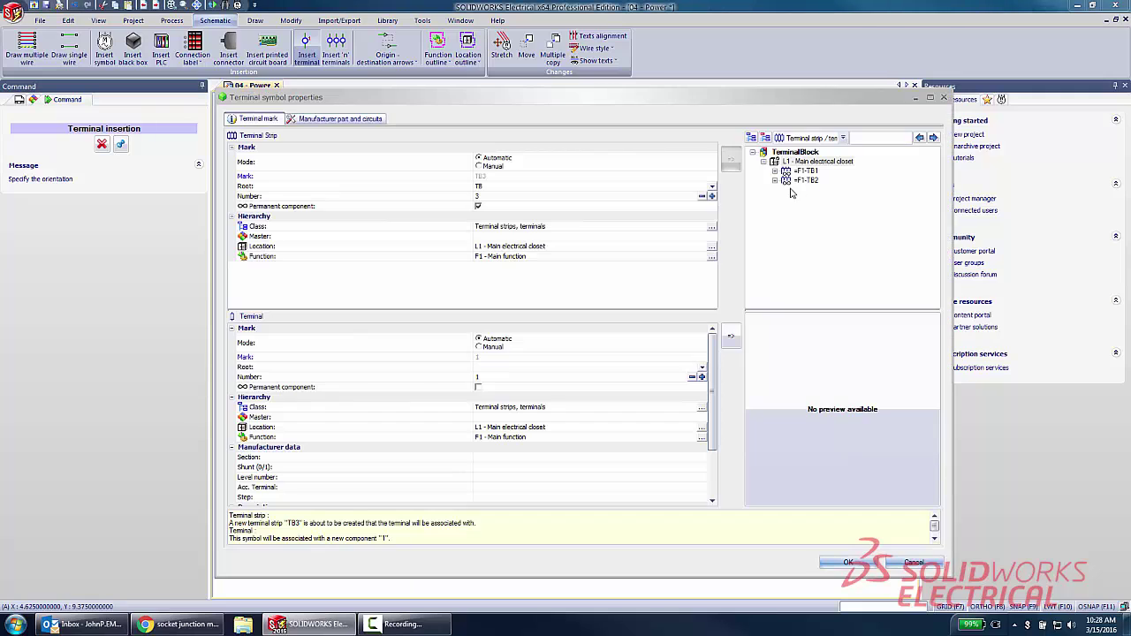
{"action": "left_click", "coordinate": [808, 189]}
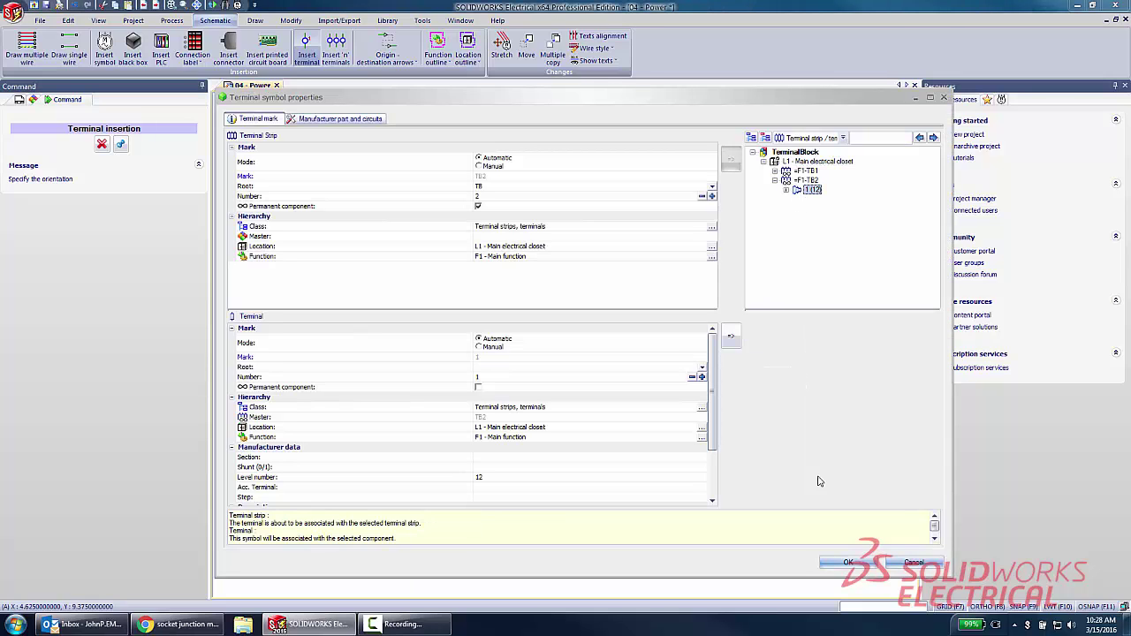
{"action": "left_click", "coordinate": [847, 563]}
{"action": "left_click", "coordinate": [626, 407]}
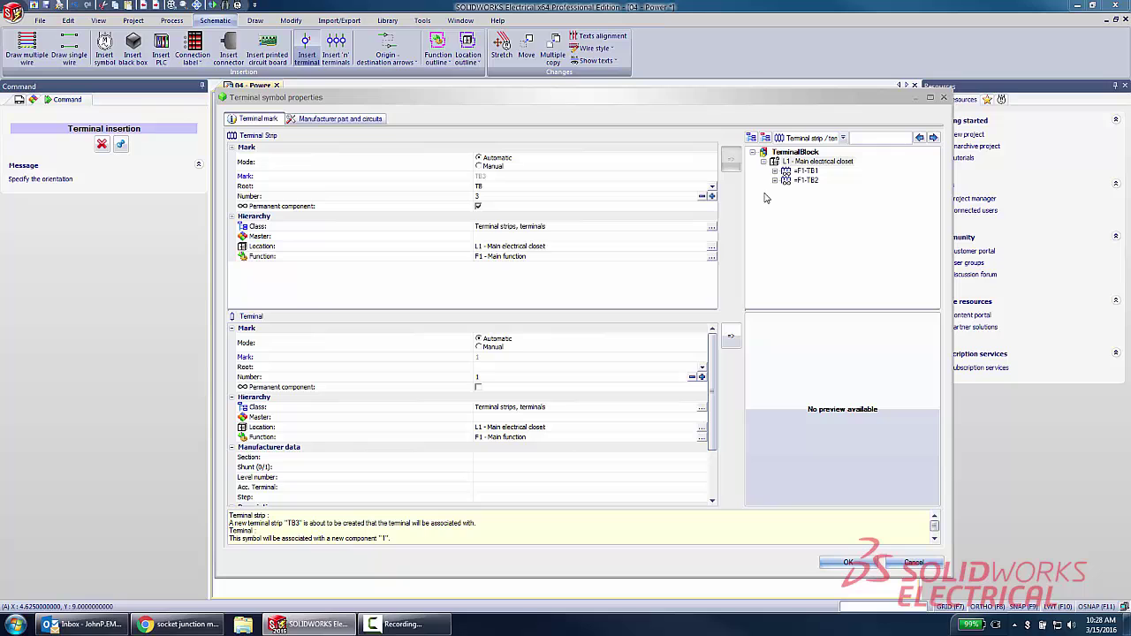
{"action": "left_click", "coordinate": [804, 181]}
{"action": "left_click", "coordinate": [847, 562]}
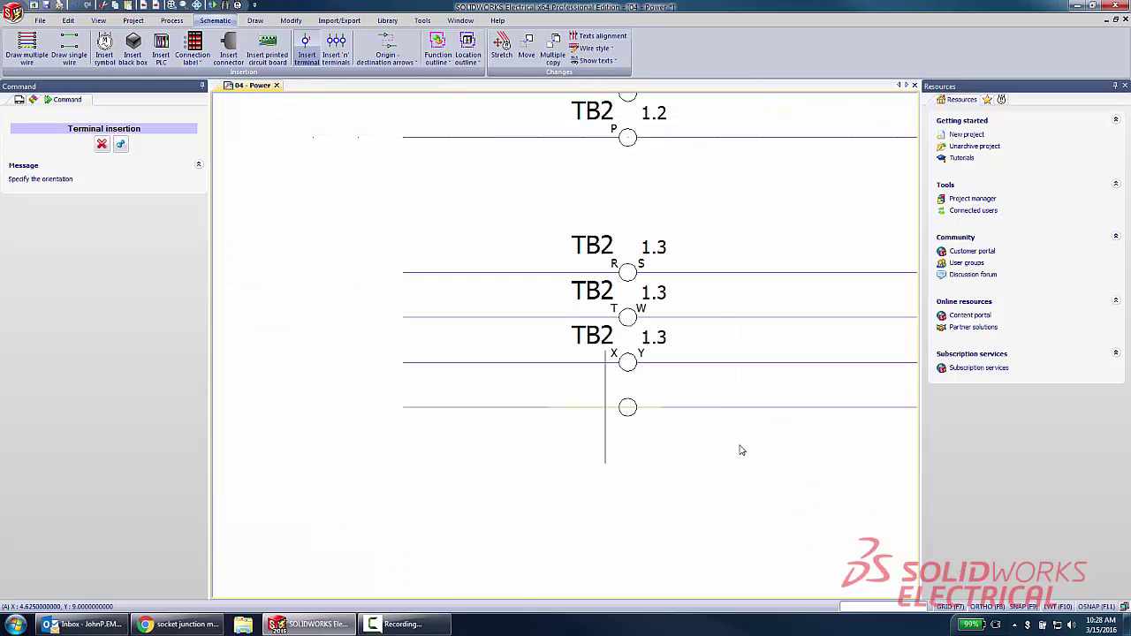
{"action": "left_click", "coordinate": [741, 451]}
Step: End terminal insertion, zoom out, and window-select the four TB2 1.1 wires
{"action": "key", "text": "Escape"}
{"action": "scroll", "coordinate": [729, 309], "scroll_direction": "down", "scroll_amount": 2}
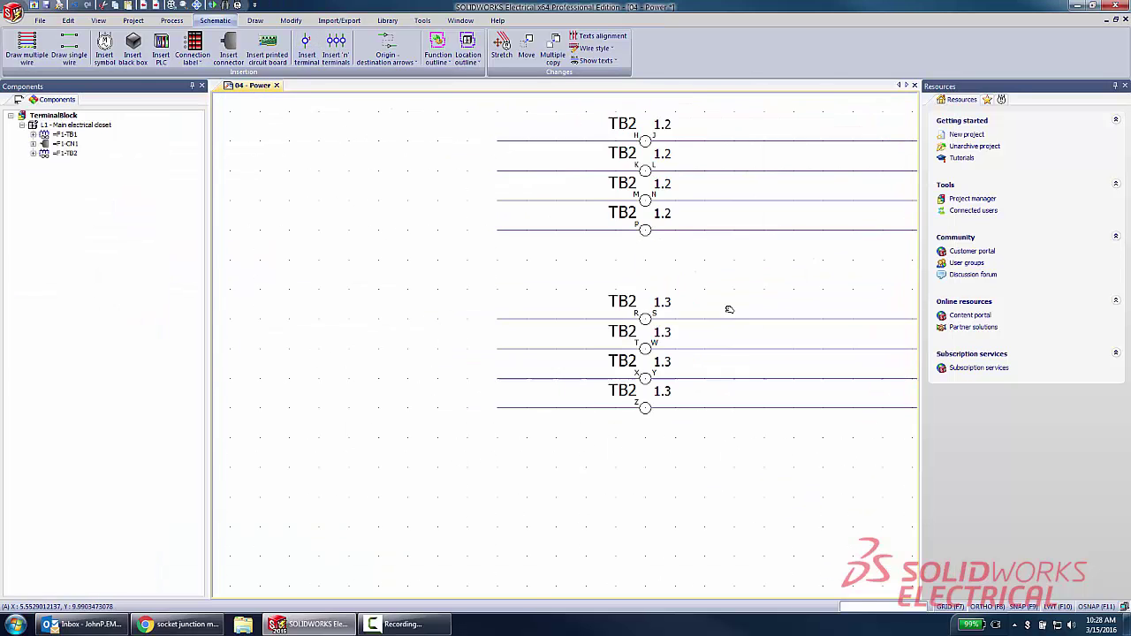
{"action": "middle_click_drag", "start_coordinate": [729, 309], "coordinate": [663, 418]}
{"action": "scroll", "coordinate": [714, 371], "scroll_direction": "down", "scroll_amount": 1}
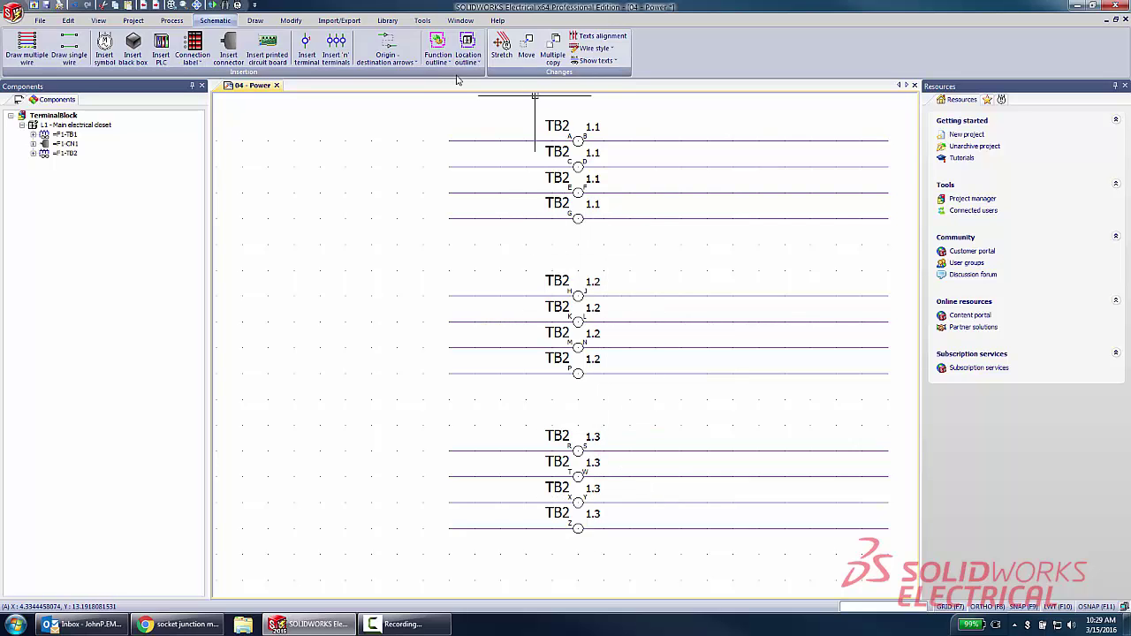
{"action": "scroll", "coordinate": [686, 178], "scroll_direction": "down", "scroll_amount": 3}
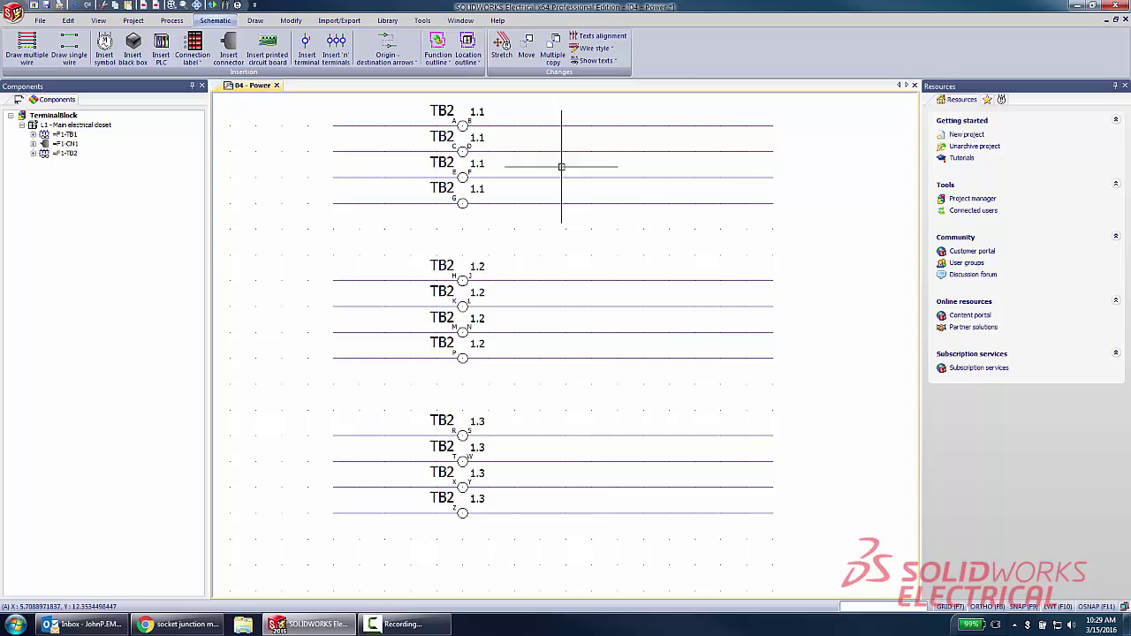
{"action": "middle_click_drag", "start_coordinate": [584, 214], "coordinate": [563, 223]}
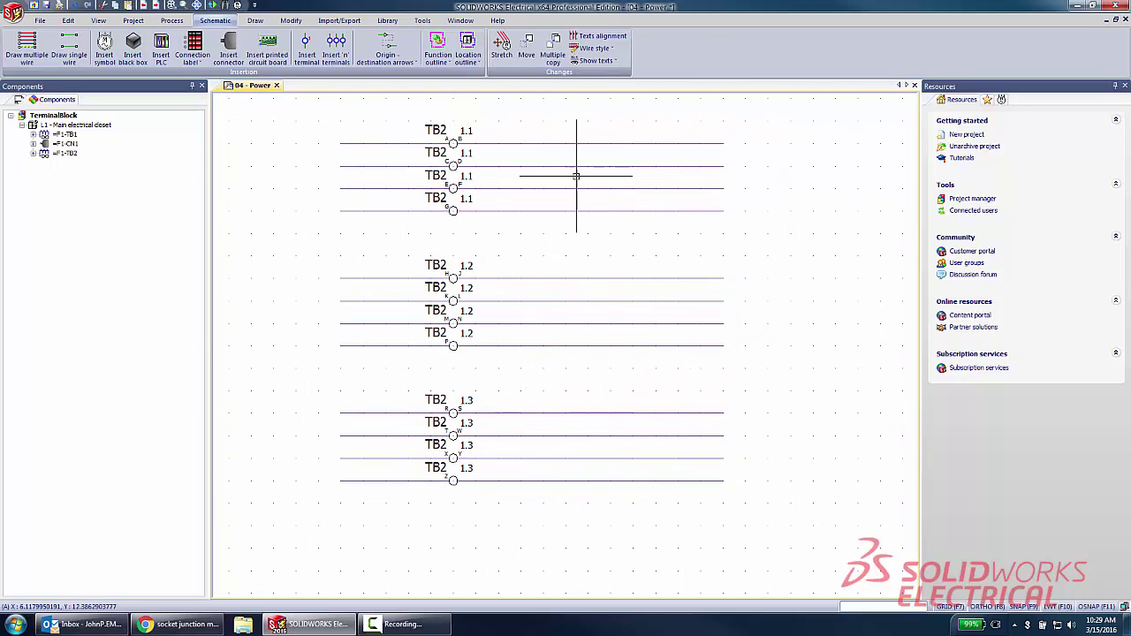
{"action": "left_click_drag", "start_coordinate": [614, 122], "coordinate": [549, 212]}
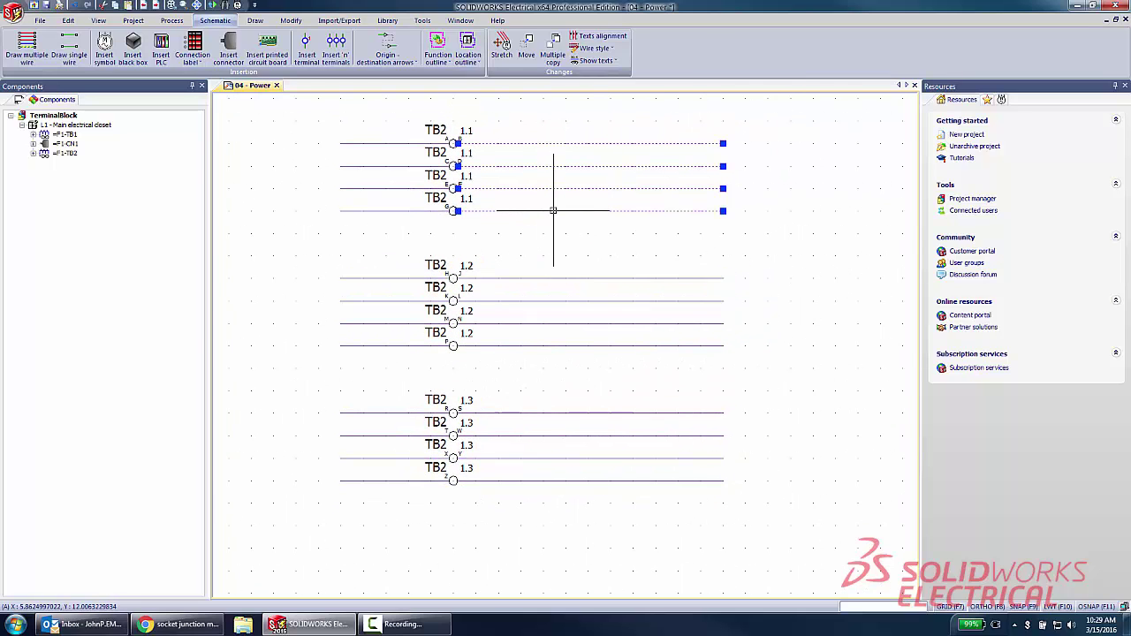
{"action": "right_click", "coordinate": [553, 210]}
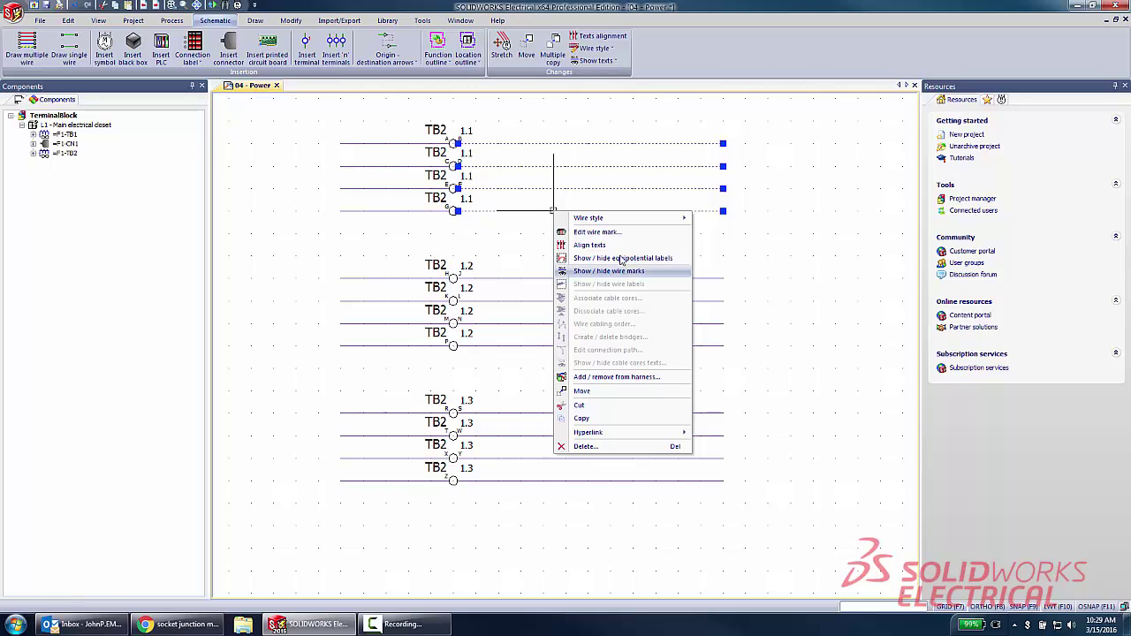
{"action": "left_click", "coordinate": [589, 245]}
Step: Place connectors CN2, CN3 and CN4 beside the TB2 1.1, 1.2 and 1.3 wire groups
{"action": "left_click", "coordinate": [104, 46]}
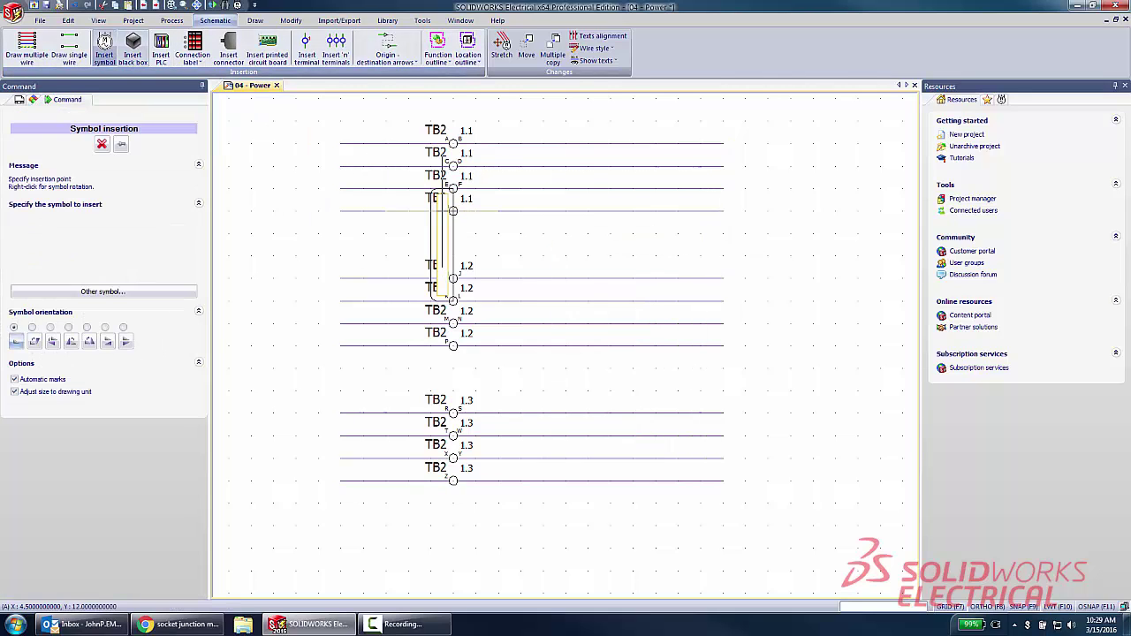
{"action": "left_click", "coordinate": [698, 185]}
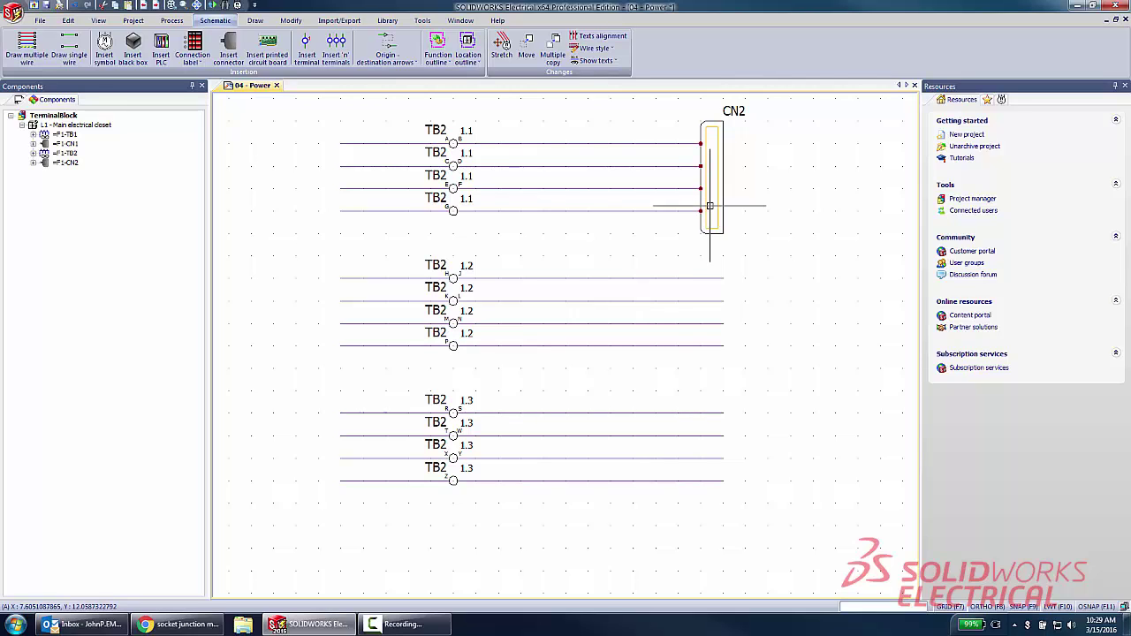
{"action": "key", "text": "Return"}
{"action": "left_click", "coordinate": [664, 302]}
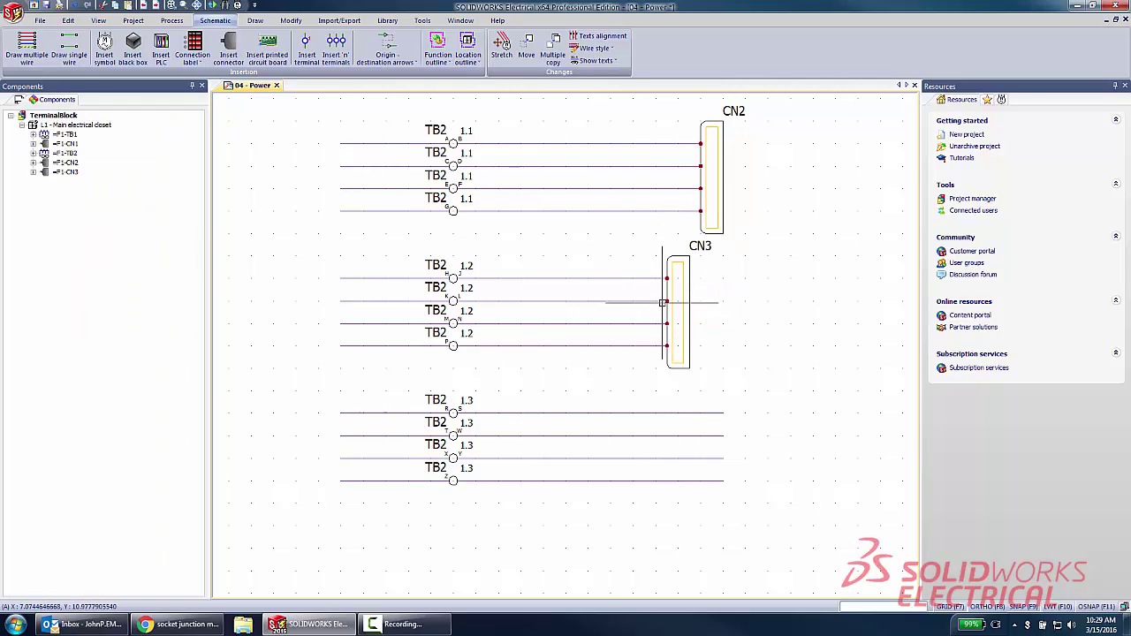
{"action": "key", "text": "Return"}
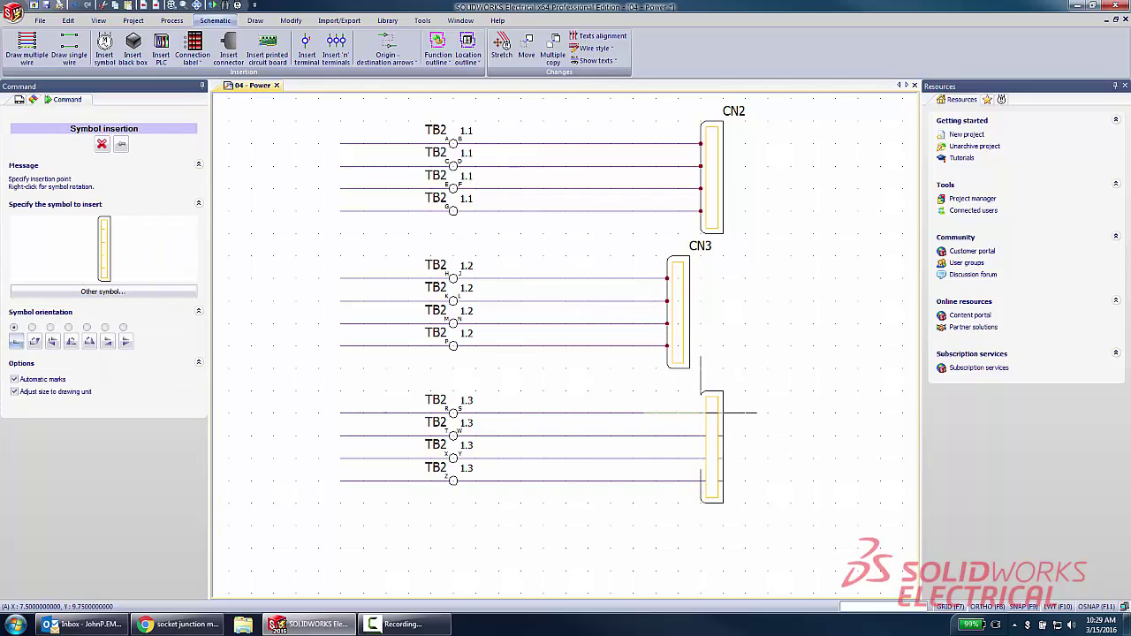
{"action": "left_click", "coordinate": [701, 412]}
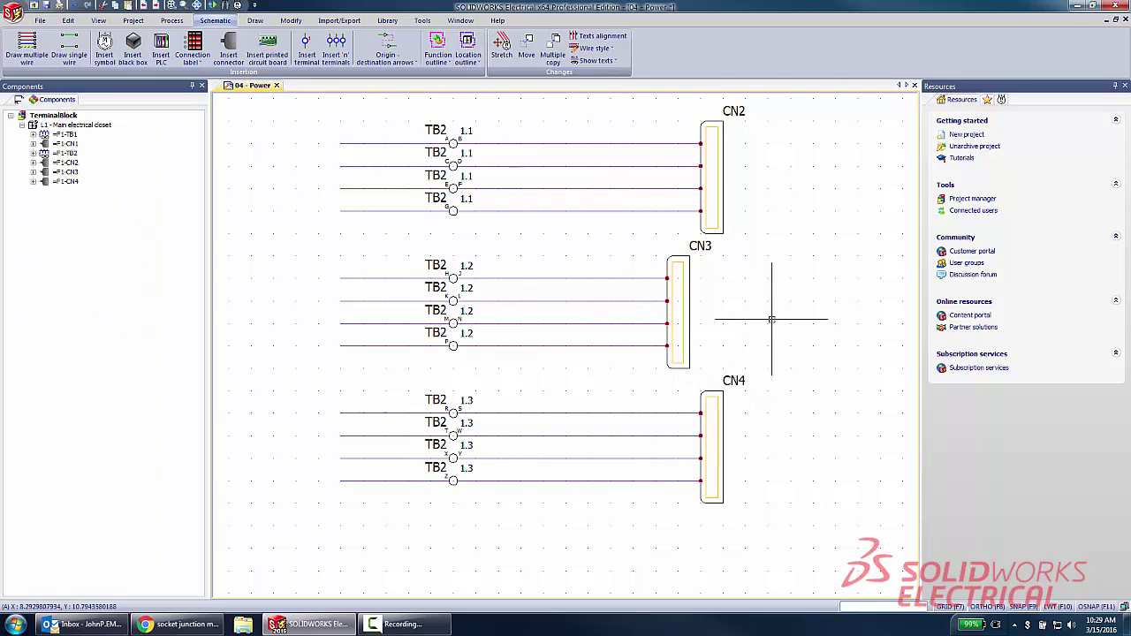
{"action": "left_click_drag", "start_coordinate": [631, 132], "coordinate": [562, 212]}
Step: Associate W2 cores TX+, TX-, RX+ and TRD2+ with the four CN2 wires
{"action": "right_click", "coordinate": [563, 212]}
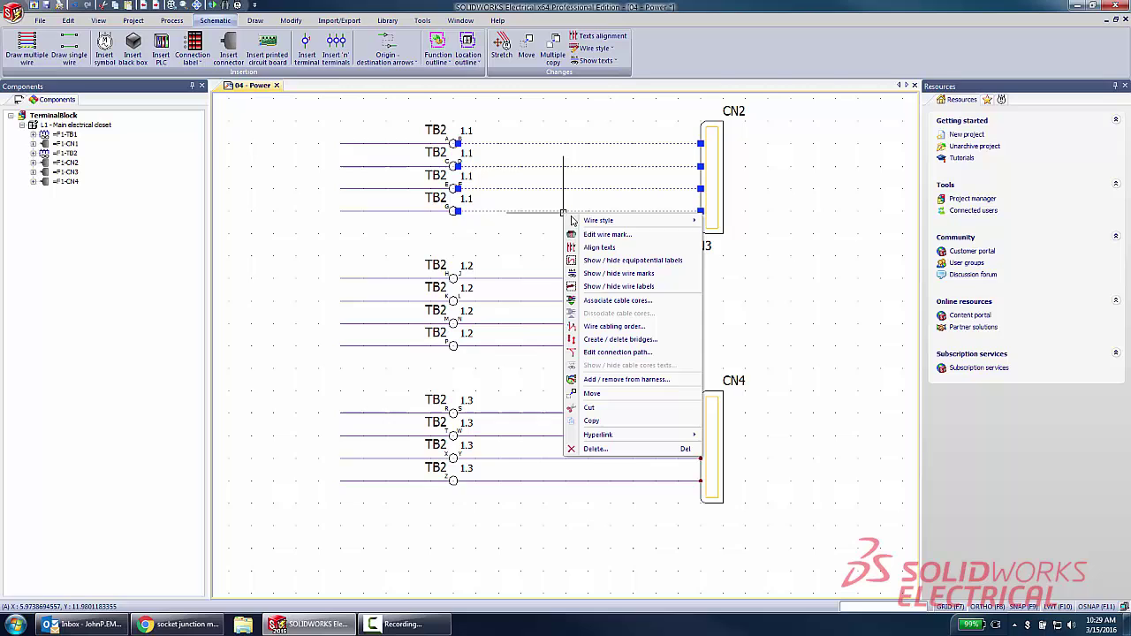
{"action": "left_click", "coordinate": [618, 301]}
{"action": "left_click", "coordinate": [333, 161]}
{"action": "left_click", "coordinate": [333, 180]}
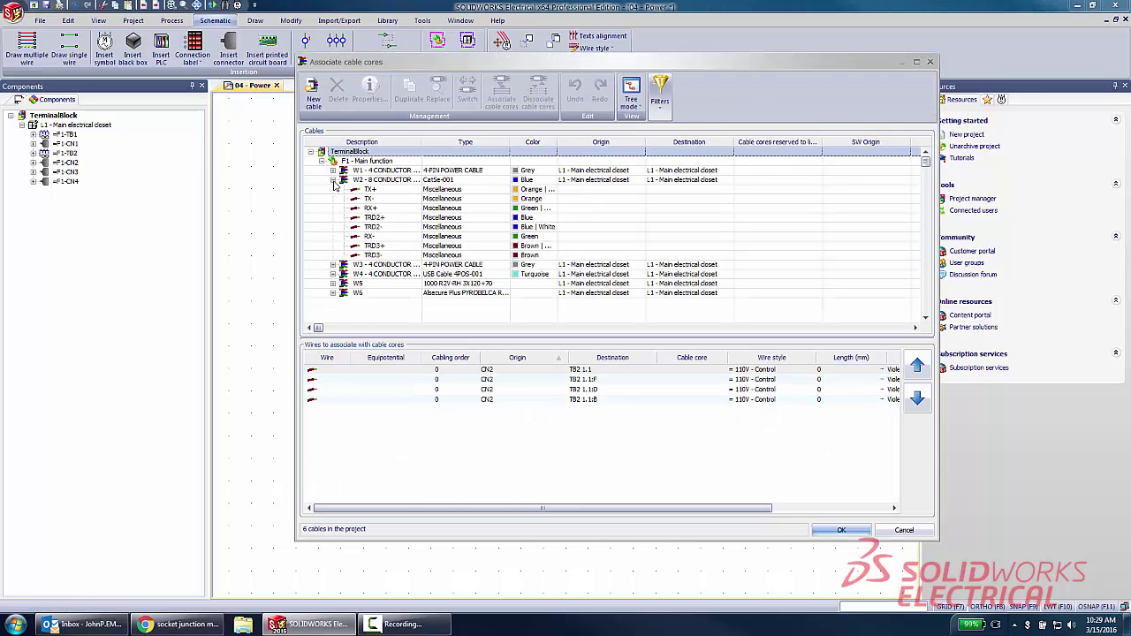
{"action": "left_click_drag", "start_coordinate": [319, 194], "coordinate": [382, 224]}
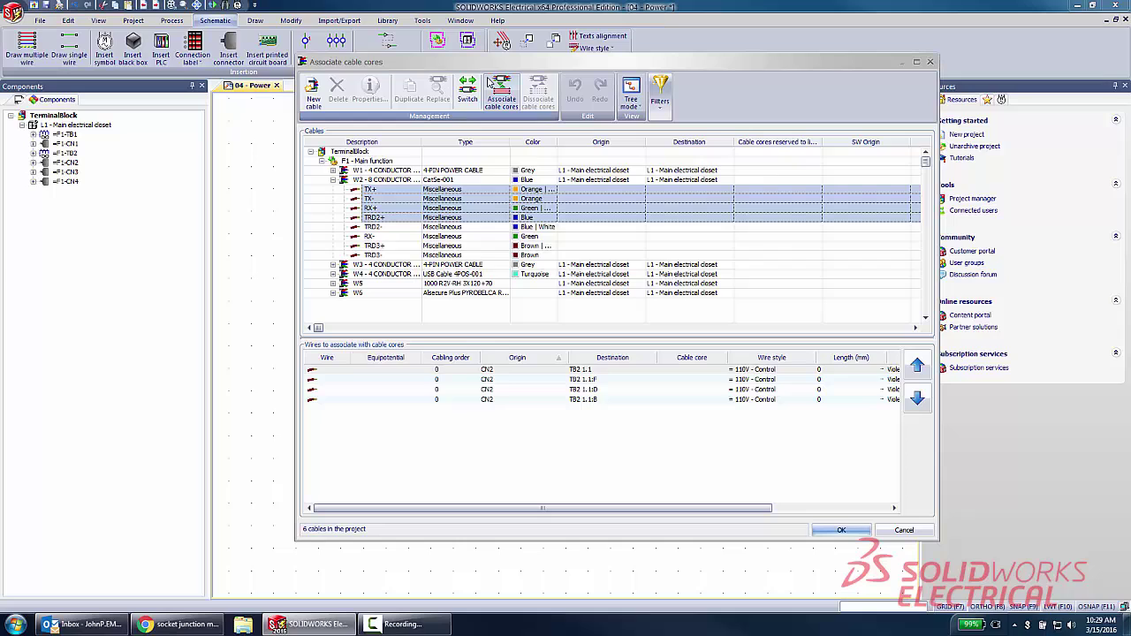
{"action": "left_click", "coordinate": [500, 93]}
{"action": "left_click", "coordinate": [840, 530]}
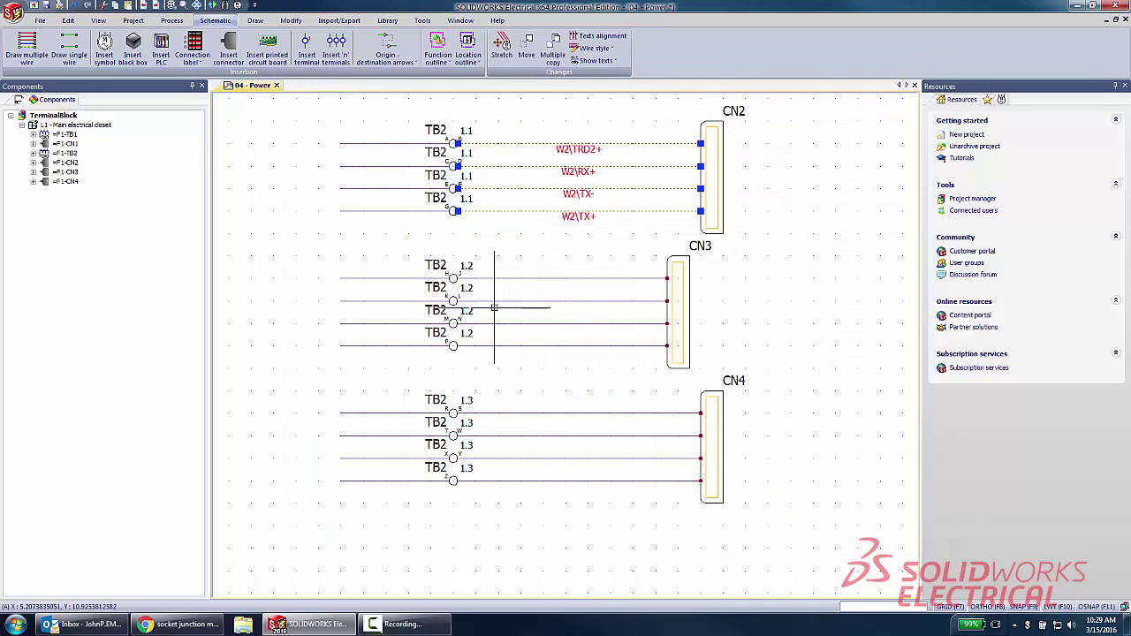
Step: Select W2 cores TRD2-, RX-, TRD3+ and TRD3- for the CN3 wires, closing without associating
{"action": "left_click_drag", "start_coordinate": [579, 246], "coordinate": [536, 353]}
{"action": "right_click", "coordinate": [545, 347]}
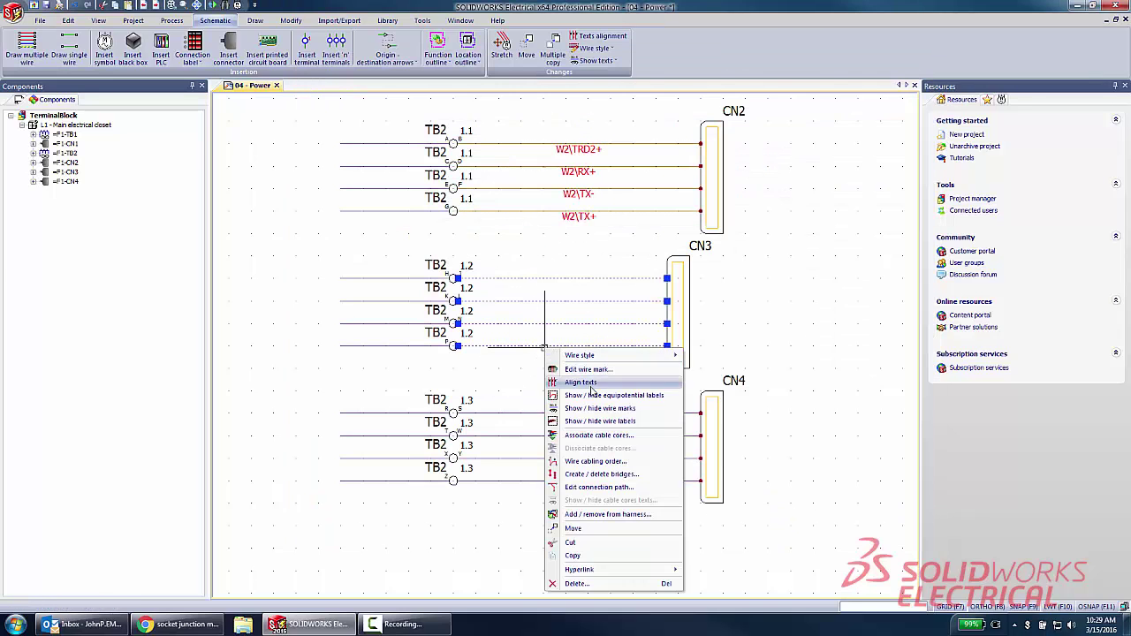
{"action": "left_click", "coordinate": [574, 439]}
{"action": "left_click", "coordinate": [321, 161]}
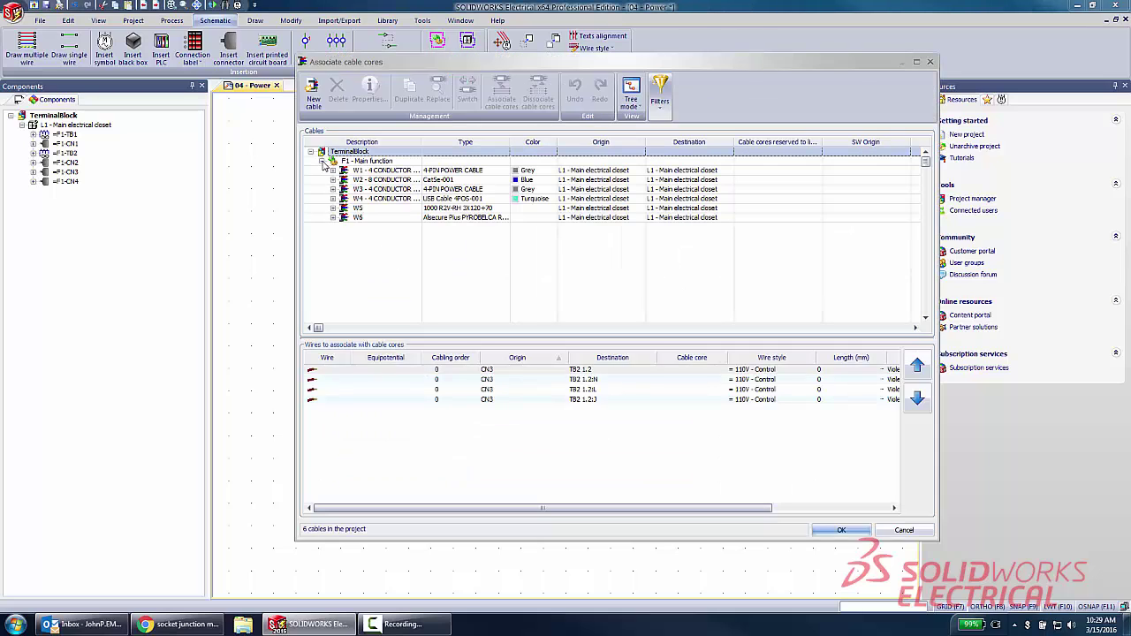
{"action": "left_click", "coordinate": [333, 180]}
{"action": "left_click_drag", "start_coordinate": [329, 228], "coordinate": [388, 256]}
{"action": "left_click", "coordinate": [841, 530]}
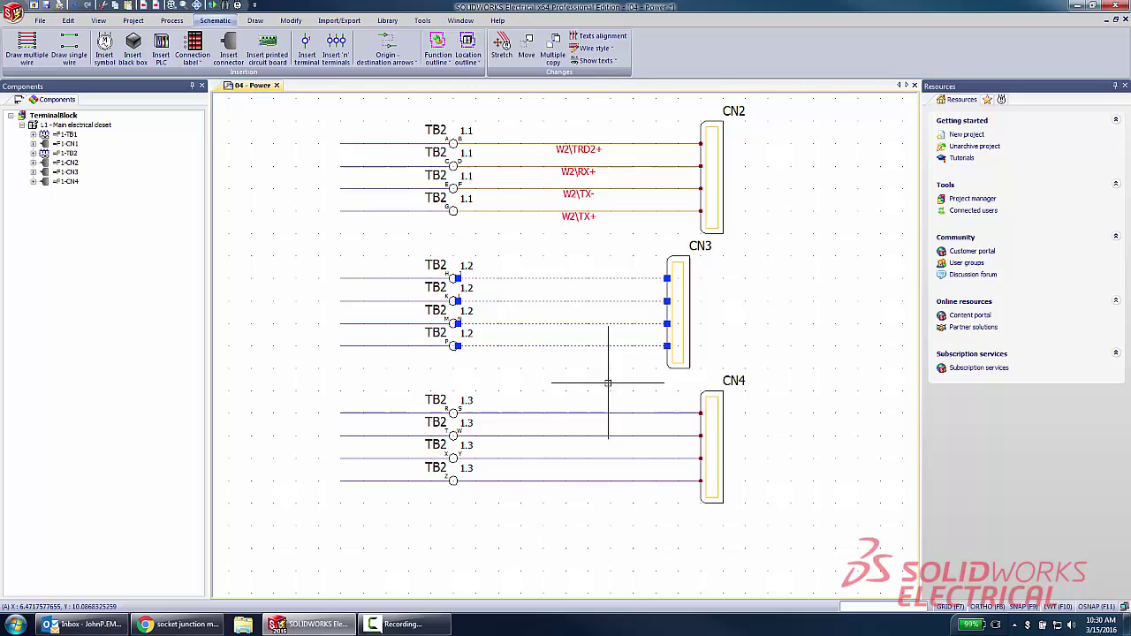
Step: Associate all four W3 cable cores with the CN4 wires
{"action": "left_click_drag", "start_coordinate": [606, 375], "coordinate": [500, 525]}
{"action": "right_click", "coordinate": [553, 480]}
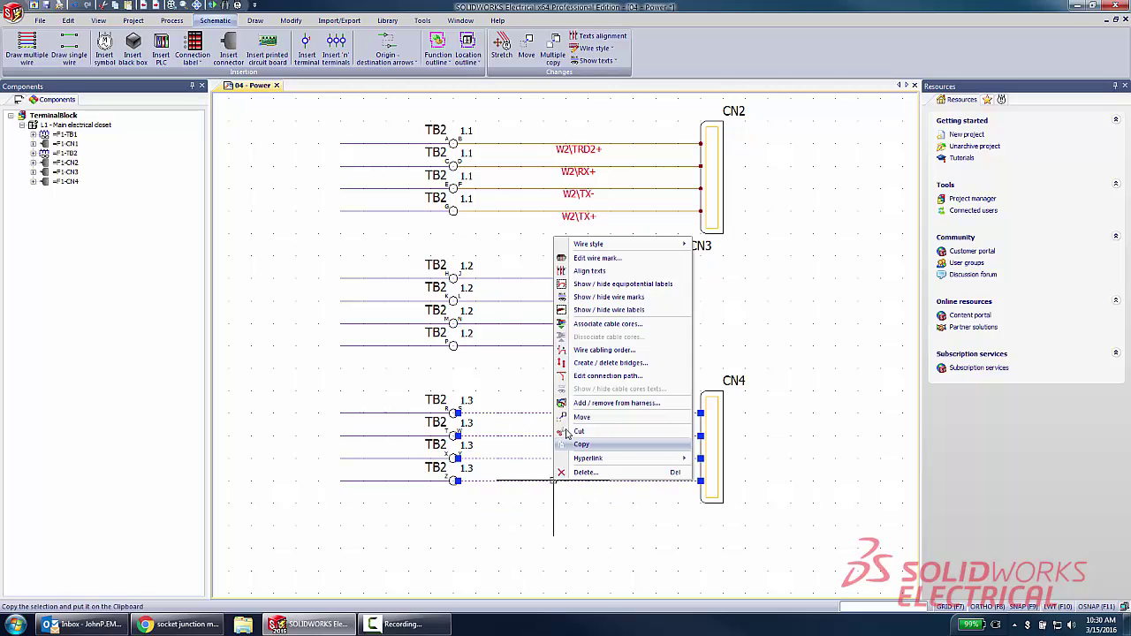
{"action": "left_click", "coordinate": [601, 326]}
{"action": "left_click", "coordinate": [322, 163]}
{"action": "left_click", "coordinate": [333, 189]}
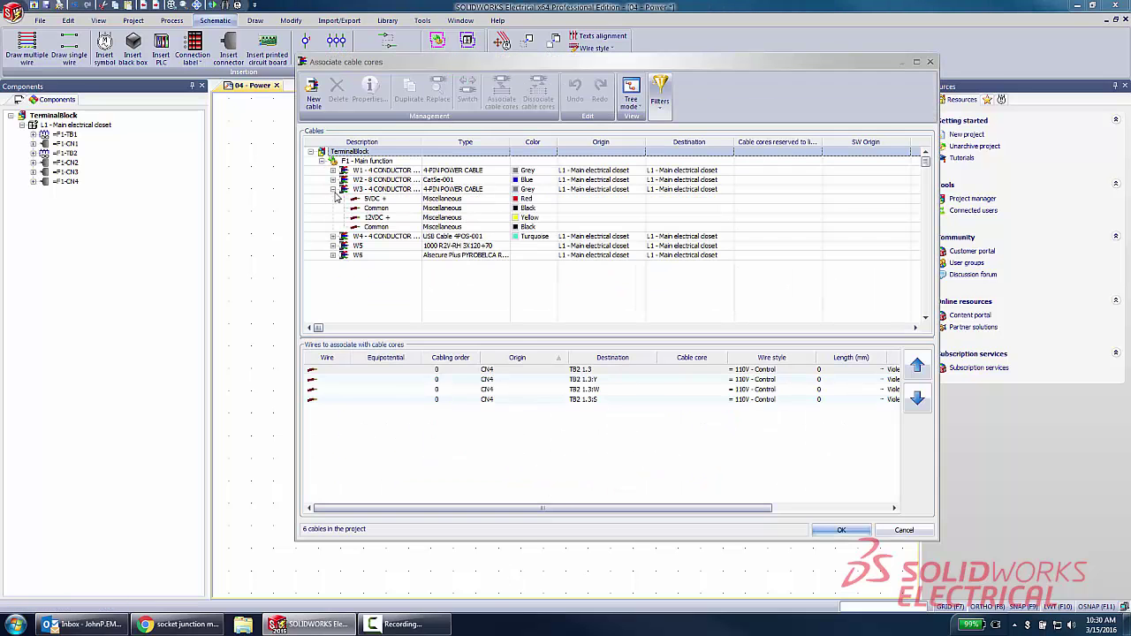
{"action": "left_click_drag", "start_coordinate": [324, 203], "coordinate": [378, 229]}
{"action": "left_click", "coordinate": [501, 92]}
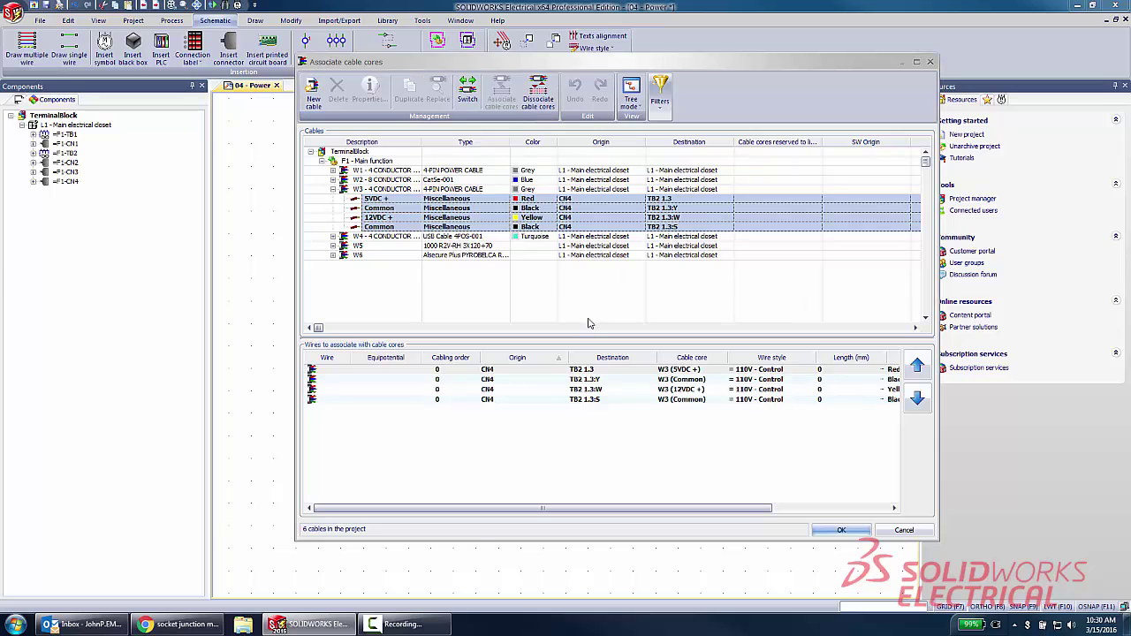
{"action": "left_click", "coordinate": [817, 529]}
Step: Redo the CN3 wires, associating W2 cores TRD2-, RX-, TRD3+ and TRD3-
{"action": "scroll", "coordinate": [800, 260], "scroll_direction": "down", "scroll_amount": 2}
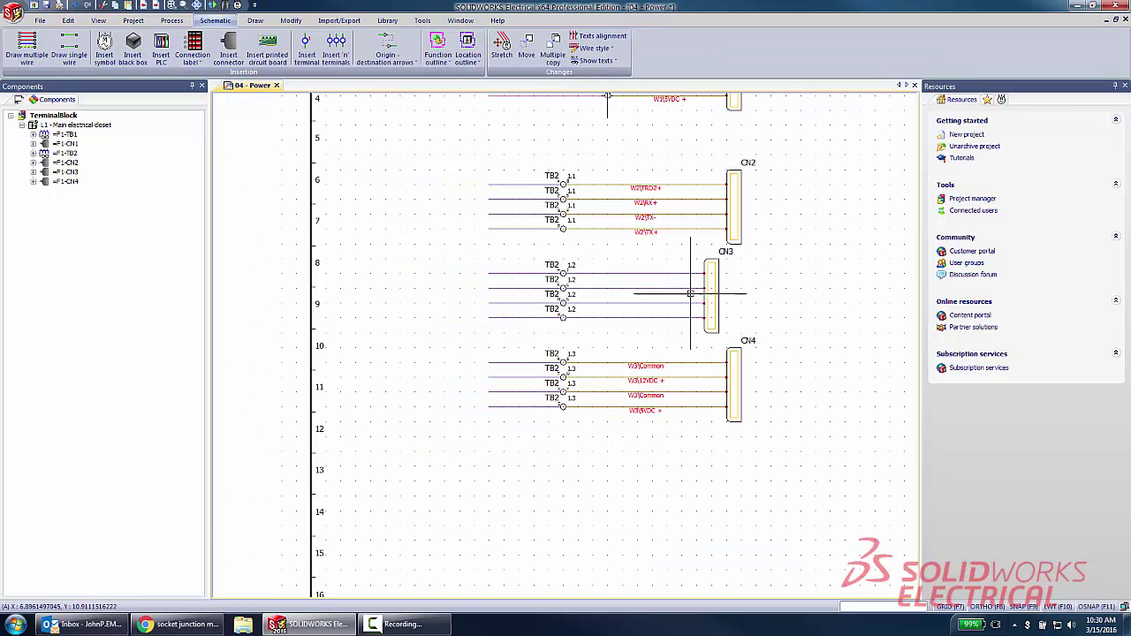
{"action": "left_click_drag", "start_coordinate": [611, 340], "coordinate": [612, 340]}
{"action": "right_click", "coordinate": [654, 316]}
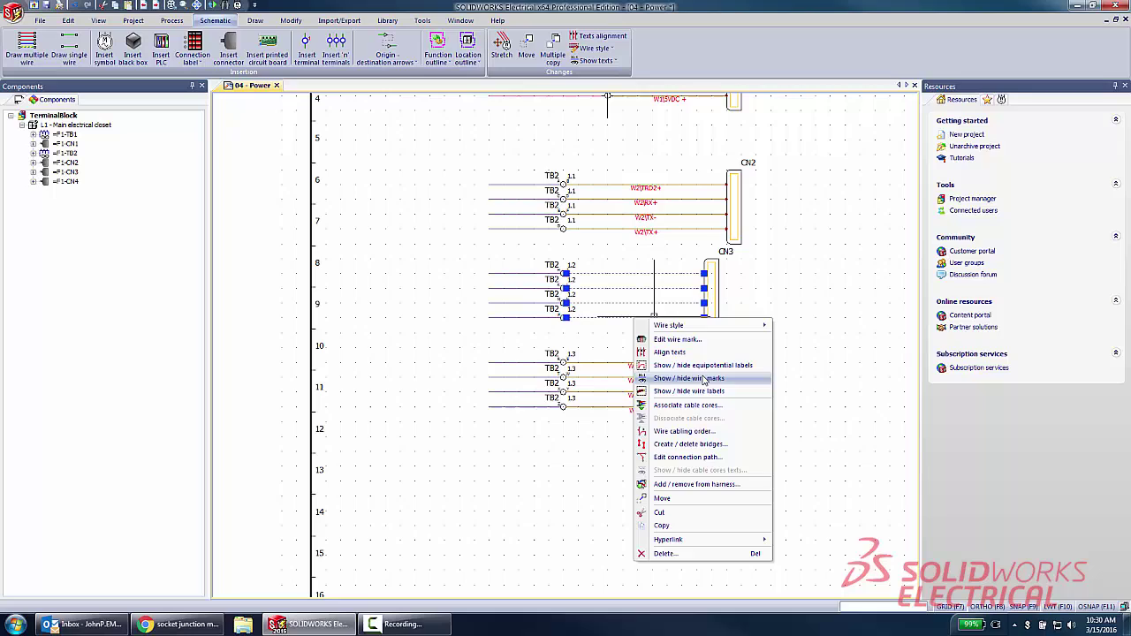
{"action": "left_click", "coordinate": [687, 405]}
{"action": "left_click", "coordinate": [321, 160]}
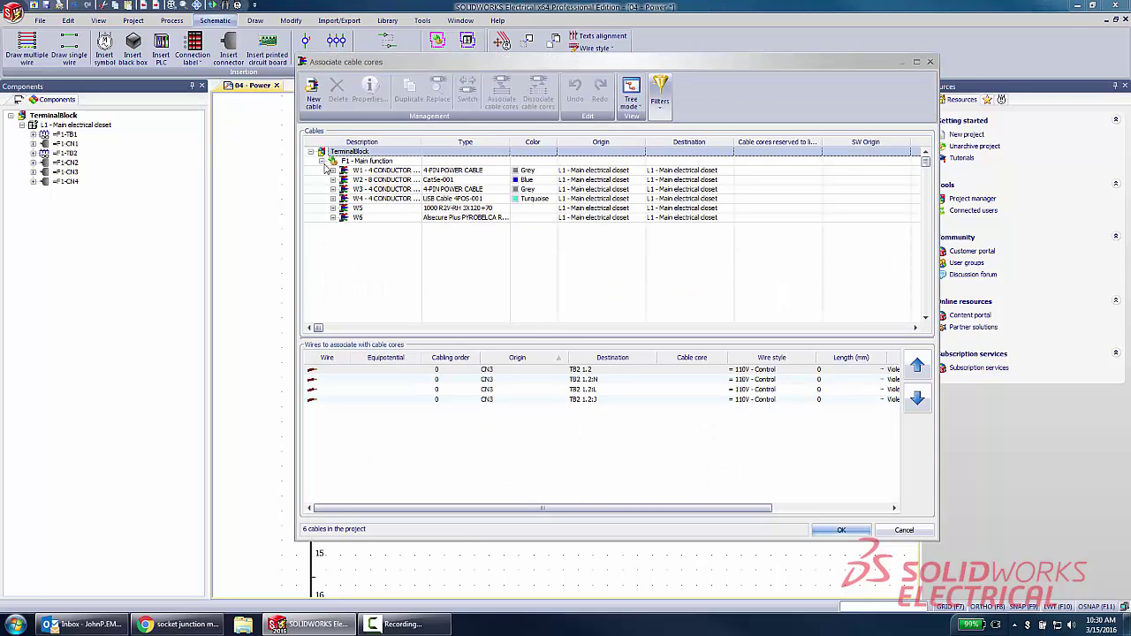
{"action": "left_click", "coordinate": [332, 179]}
{"action": "left_click_drag", "start_coordinate": [324, 227], "coordinate": [324, 254]}
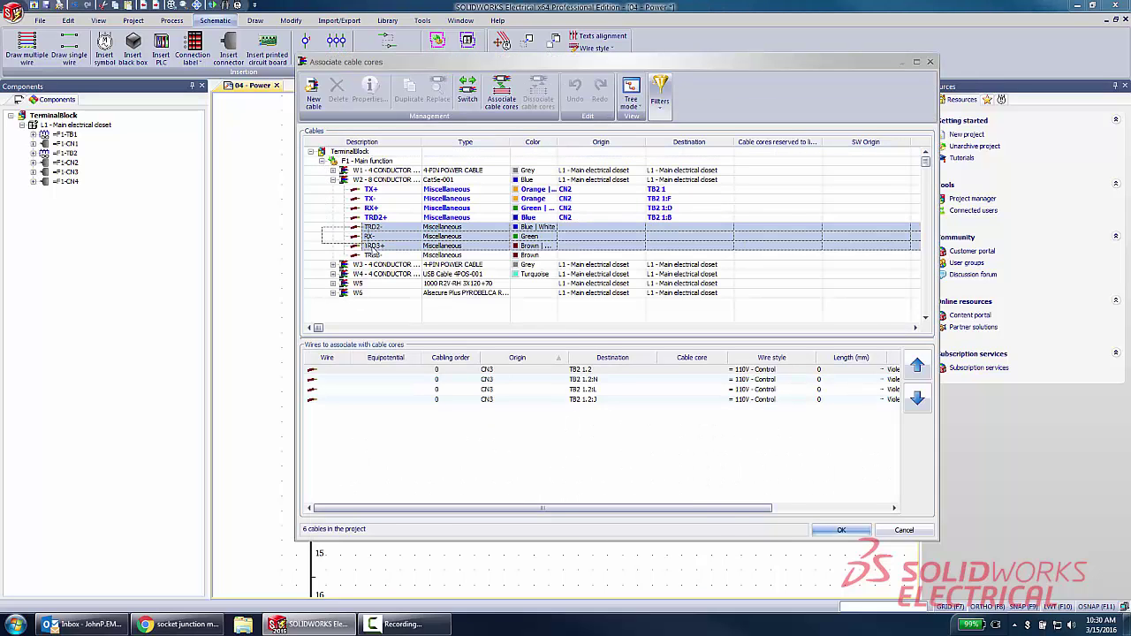
{"action": "left_click", "coordinate": [501, 92]}
{"action": "left_click", "coordinate": [835, 530]}
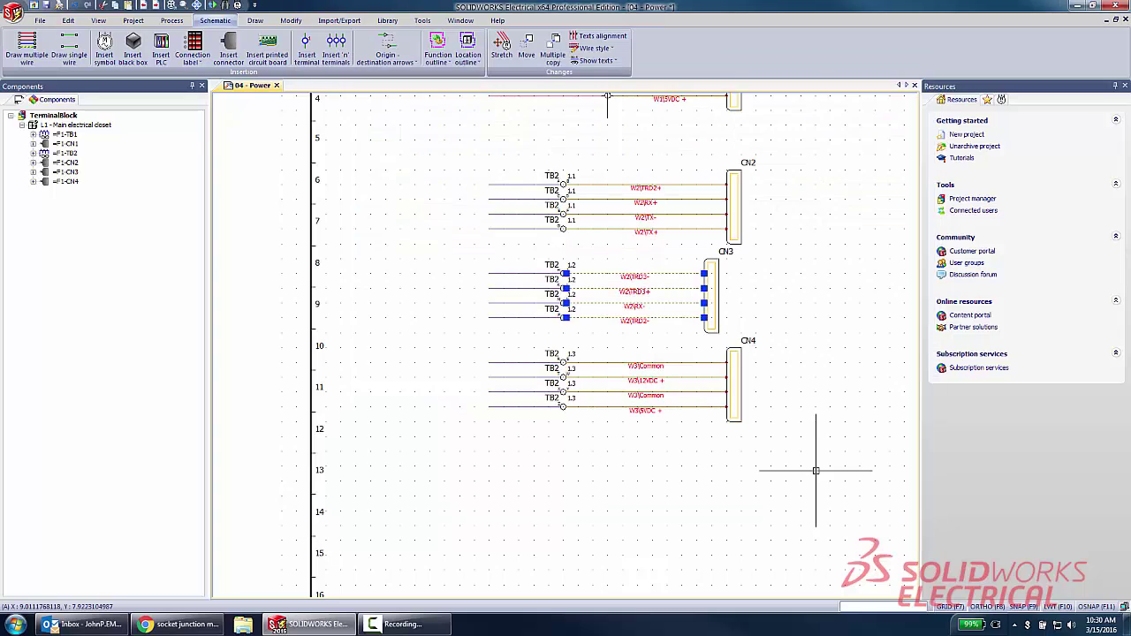
{"action": "middle_click_drag", "start_coordinate": [807, 303], "coordinate": [775, 320]}
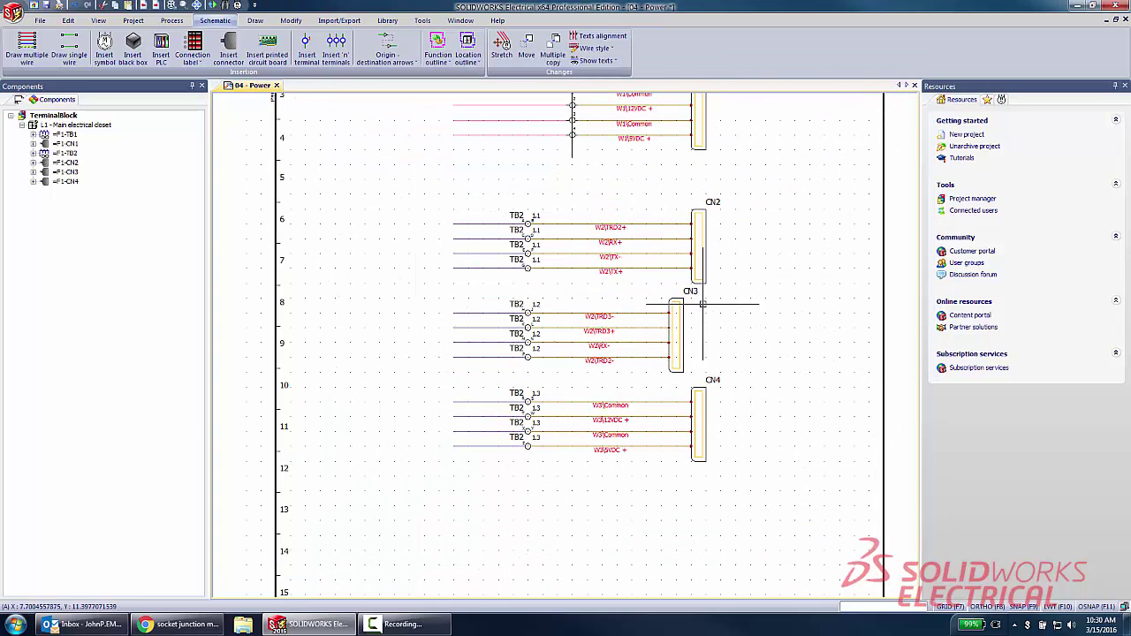
{"action": "scroll", "coordinate": [591, 220], "scroll_direction": "up", "scroll_amount": 1}
{"action": "middle_click_drag", "start_coordinate": [592, 221], "coordinate": [605, 206]}
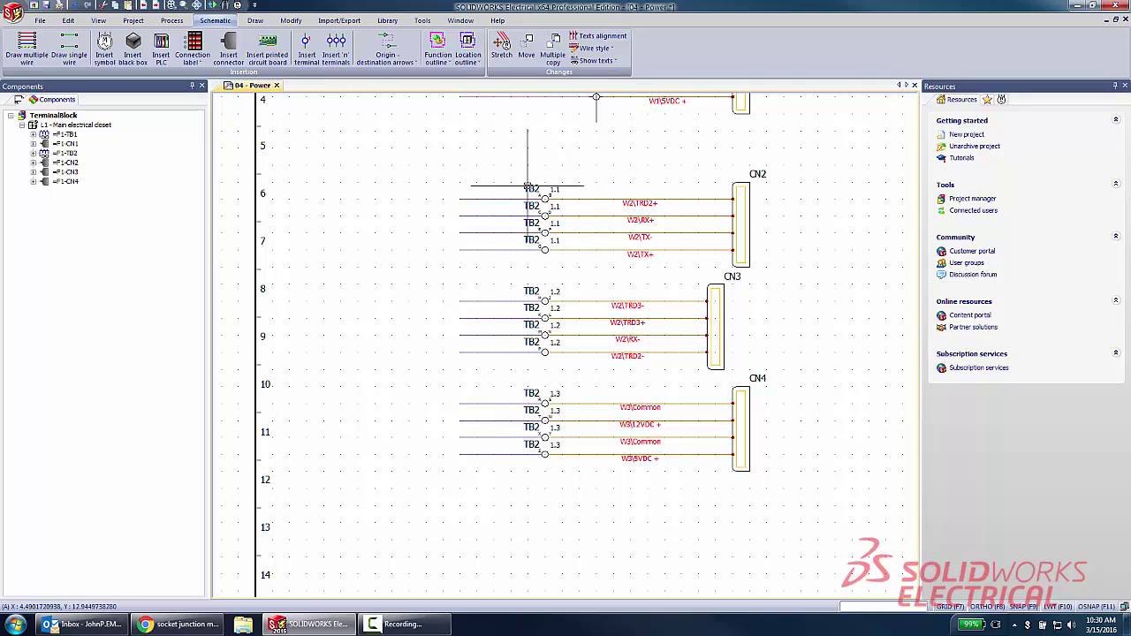
{"action": "right_click", "coordinate": [529, 190]}
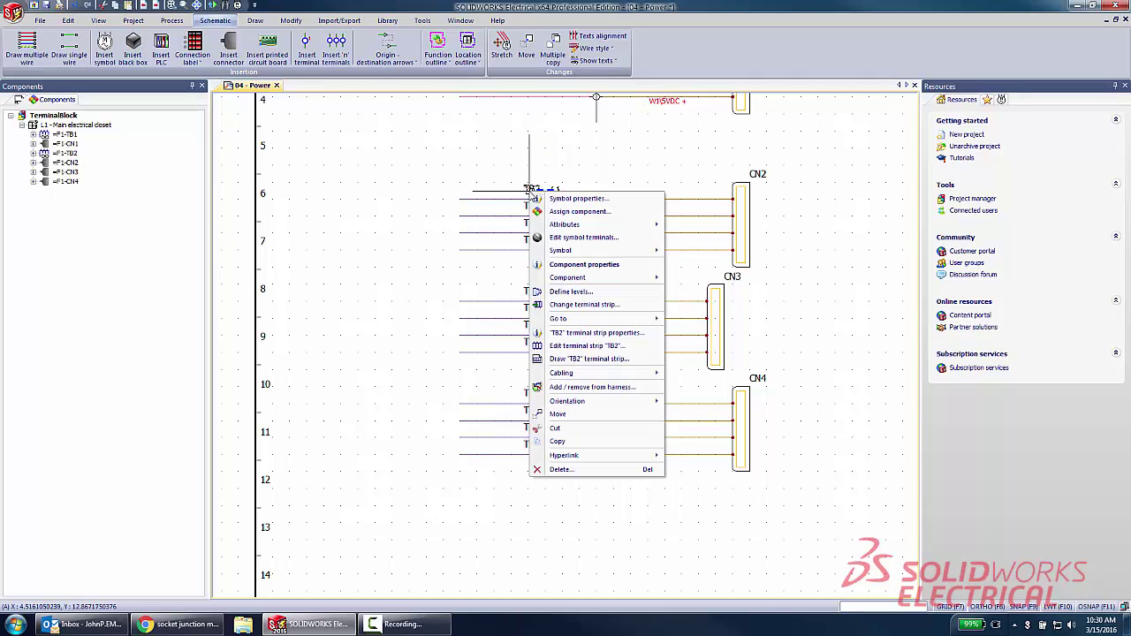
{"action": "left_click", "coordinate": [504, 176]}
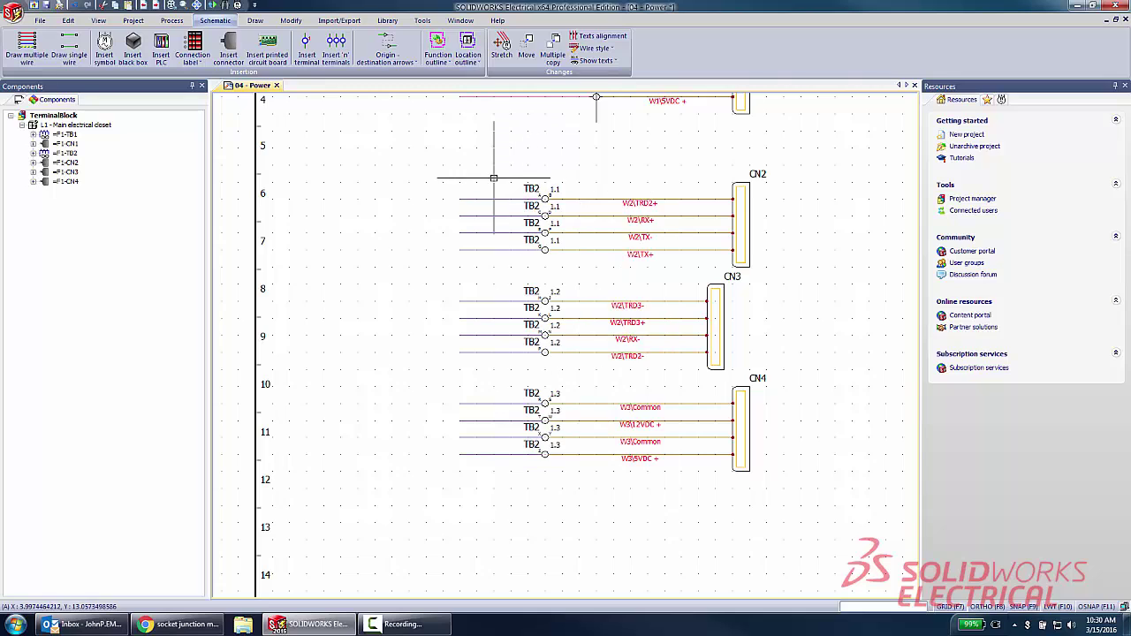
{"action": "scroll", "coordinate": [530, 203], "scroll_direction": "up", "scroll_amount": 3}
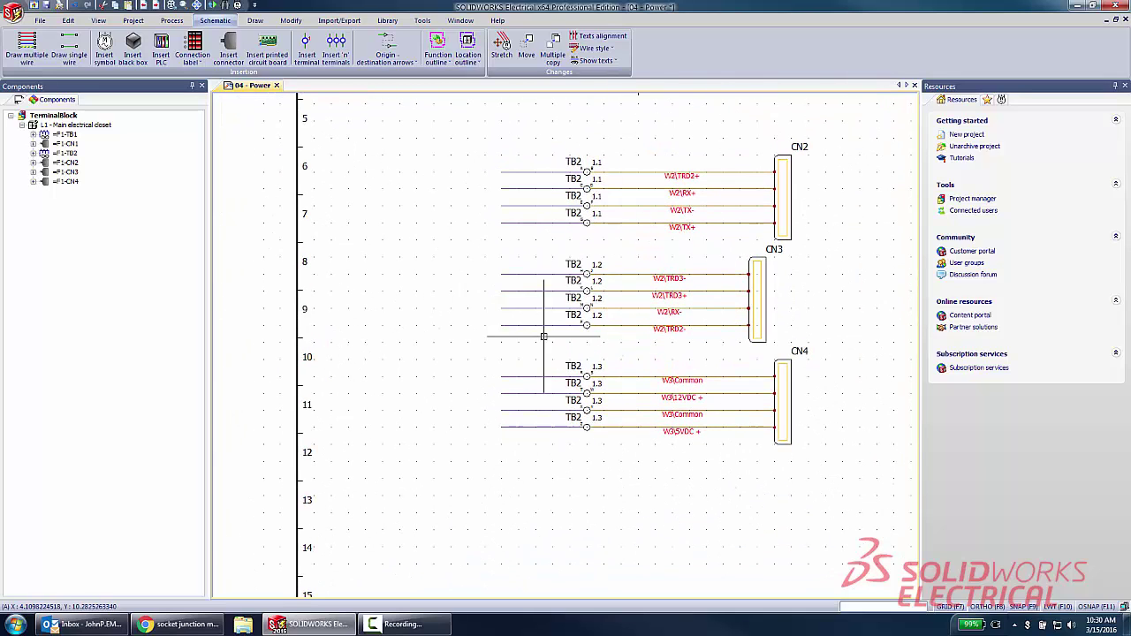
{"action": "scroll", "coordinate": [594, 223], "scroll_direction": "up", "scroll_amount": 1}
{"action": "scroll", "coordinate": [601, 253], "scroll_direction": "up", "scroll_amount": 2}
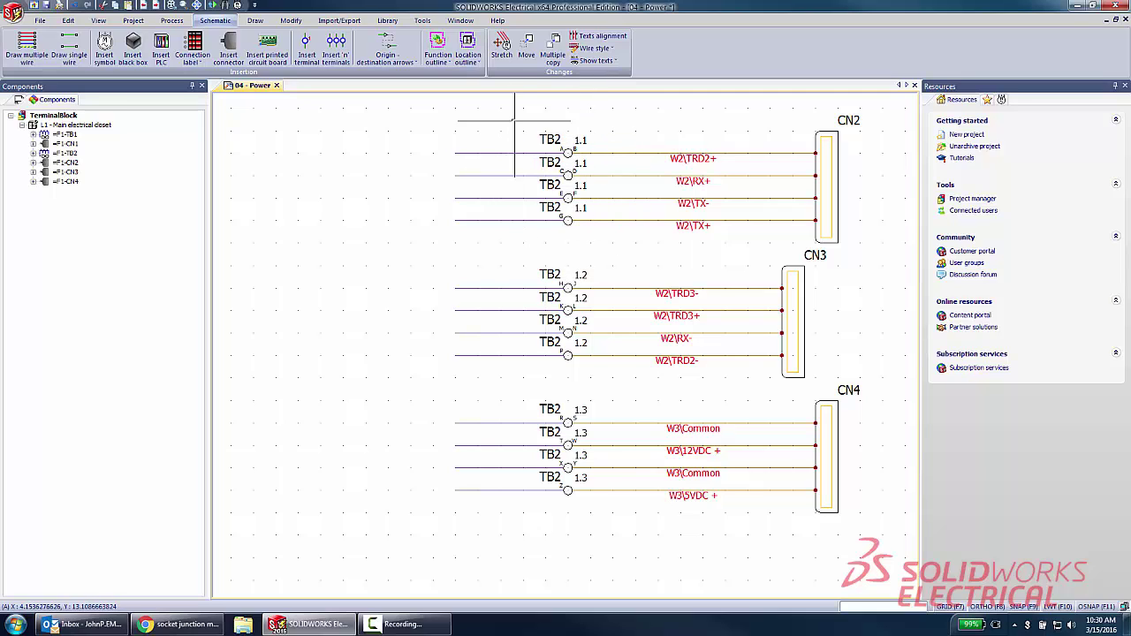
Step: Window-select all 12 TB2 terminals and turn off their Parent mark attribute
{"action": "left_click", "coordinate": [511, 118]}
{"action": "left_click", "coordinate": [620, 529]}
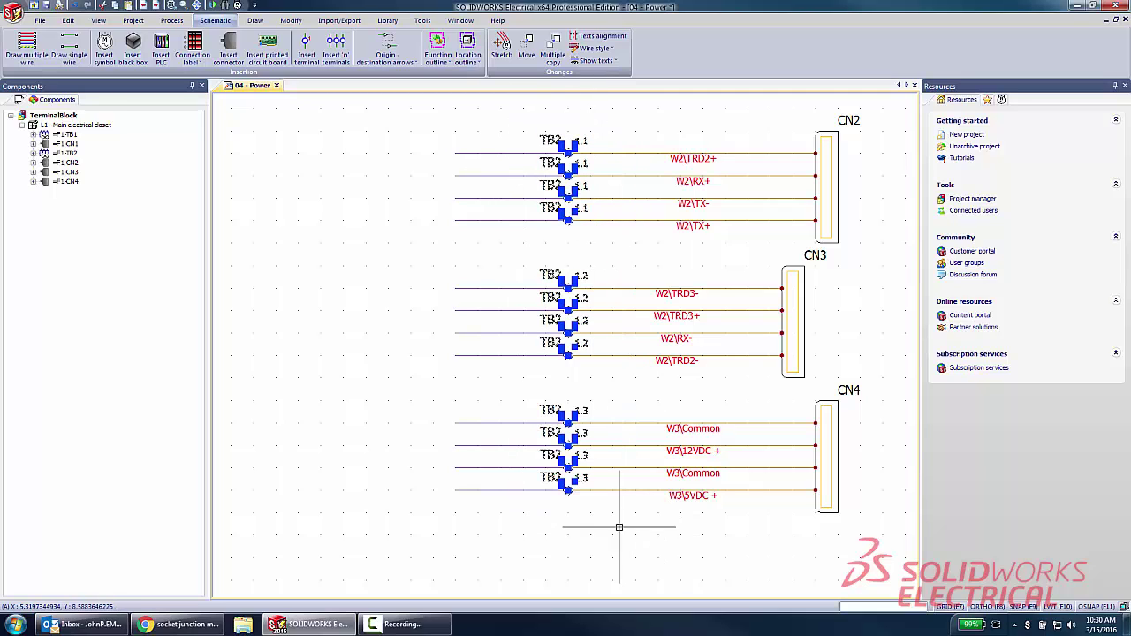
{"action": "right_click", "coordinate": [546, 140]}
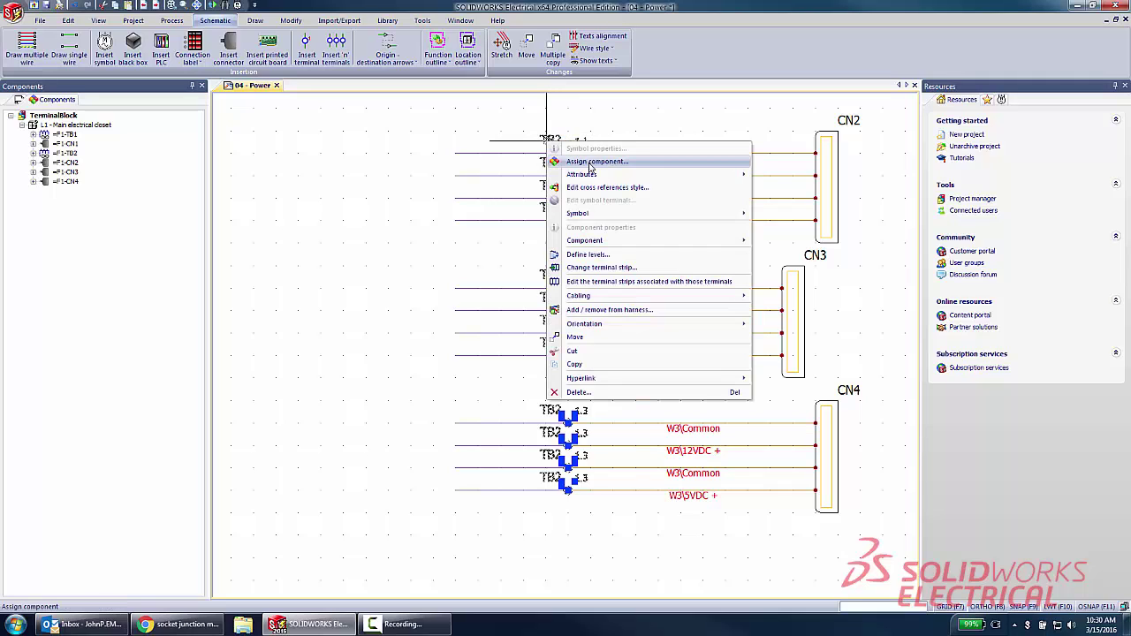
{"action": "mouse_move", "coordinate": [568, 171]}
{"action": "left_click", "coordinate": [777, 189]}
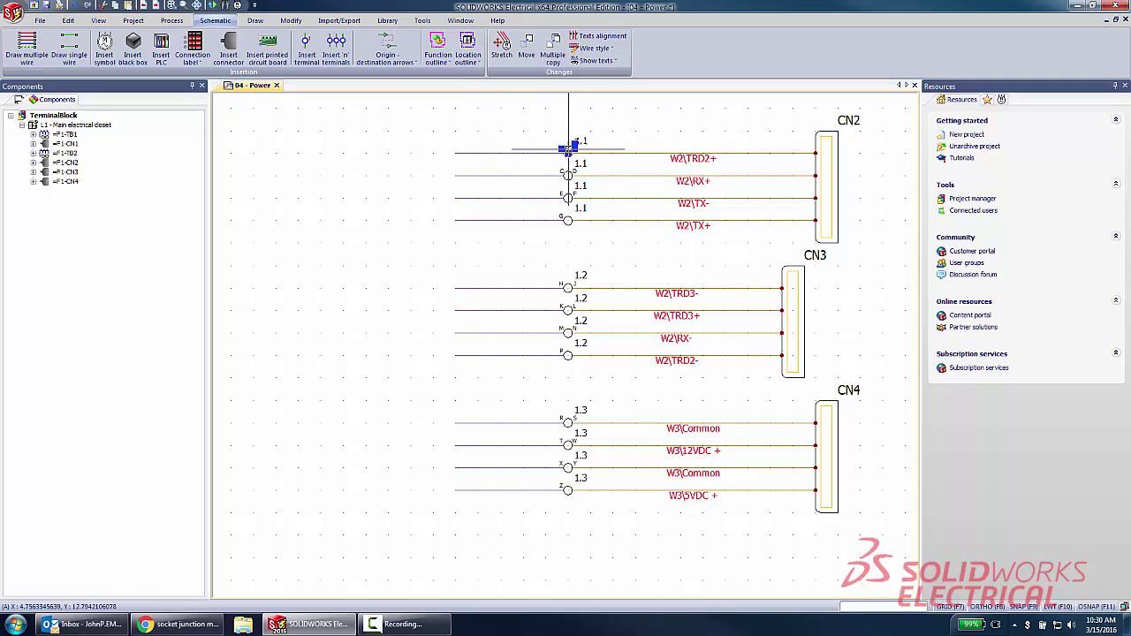
Step: Turn the Parent mark back on for the top TB2 terminal only
{"action": "right_click", "coordinate": [569, 148]}
{"action": "mouse_move", "coordinate": [654, 183]}
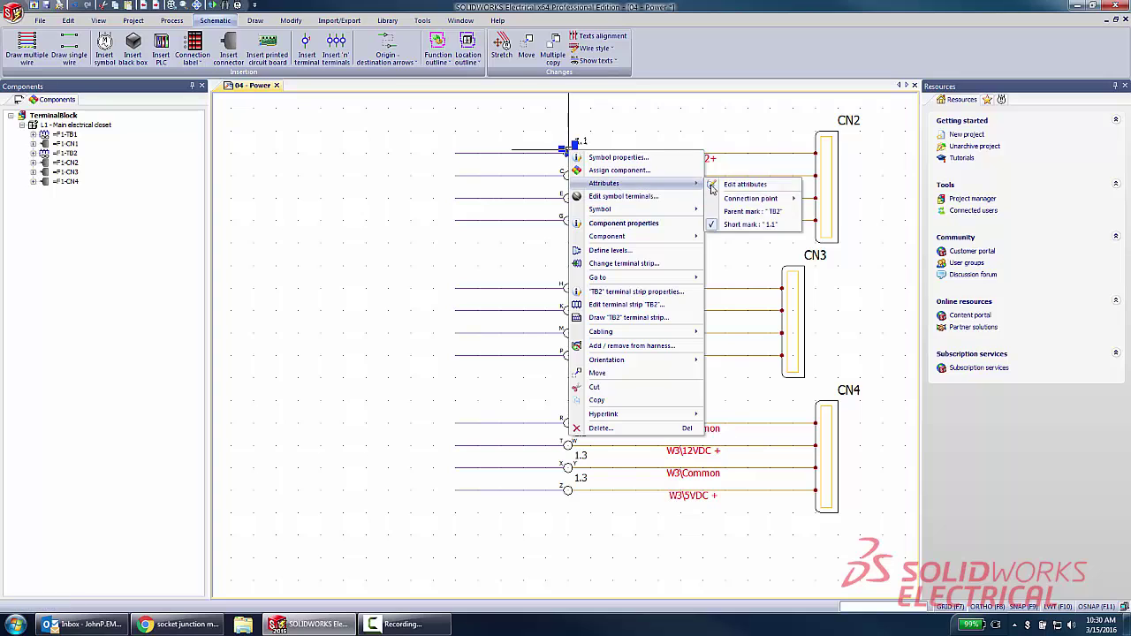
{"action": "left_click", "coordinate": [749, 211]}
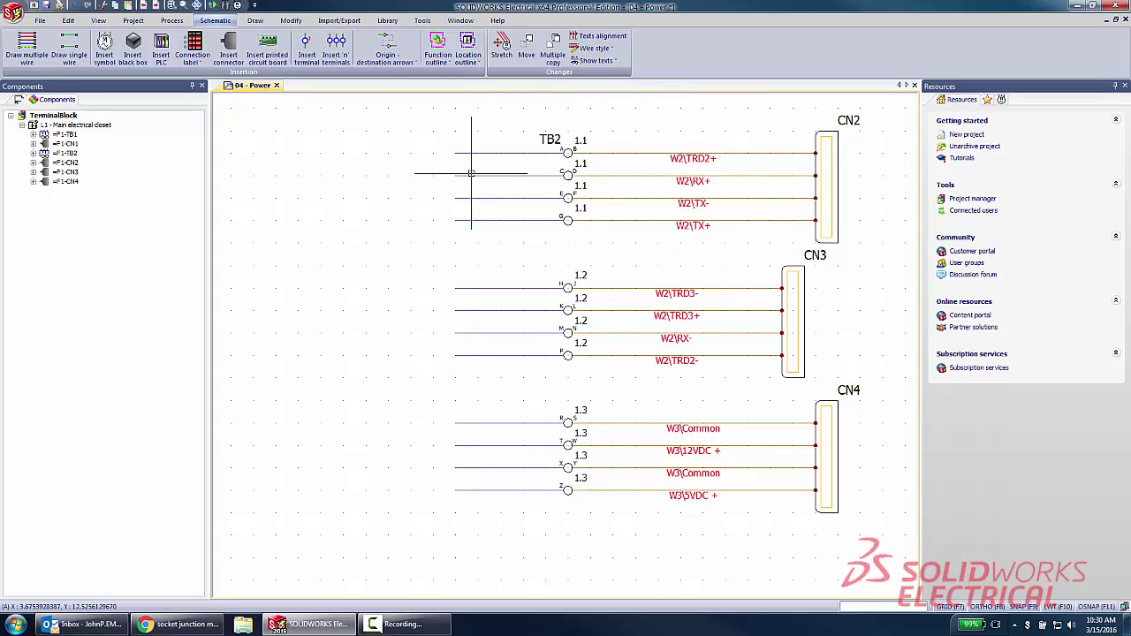
{"action": "middle_click_drag", "start_coordinate": [574, 238], "coordinate": [511, 231]}
{"action": "right_click", "coordinate": [487, 131]}
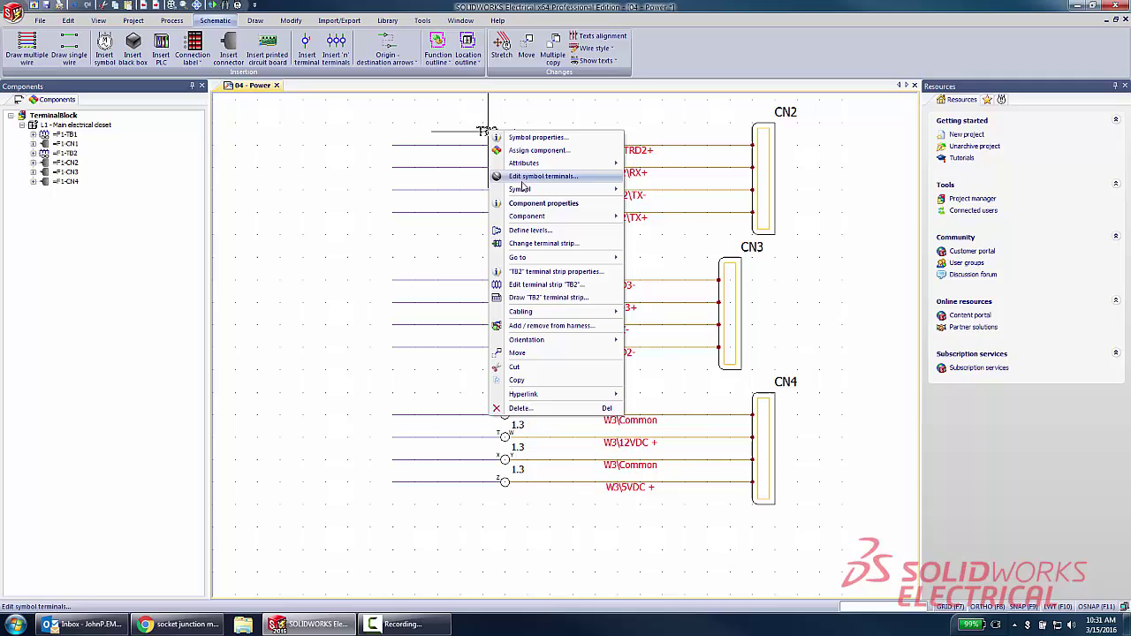
{"action": "left_click", "coordinate": [534, 284]}
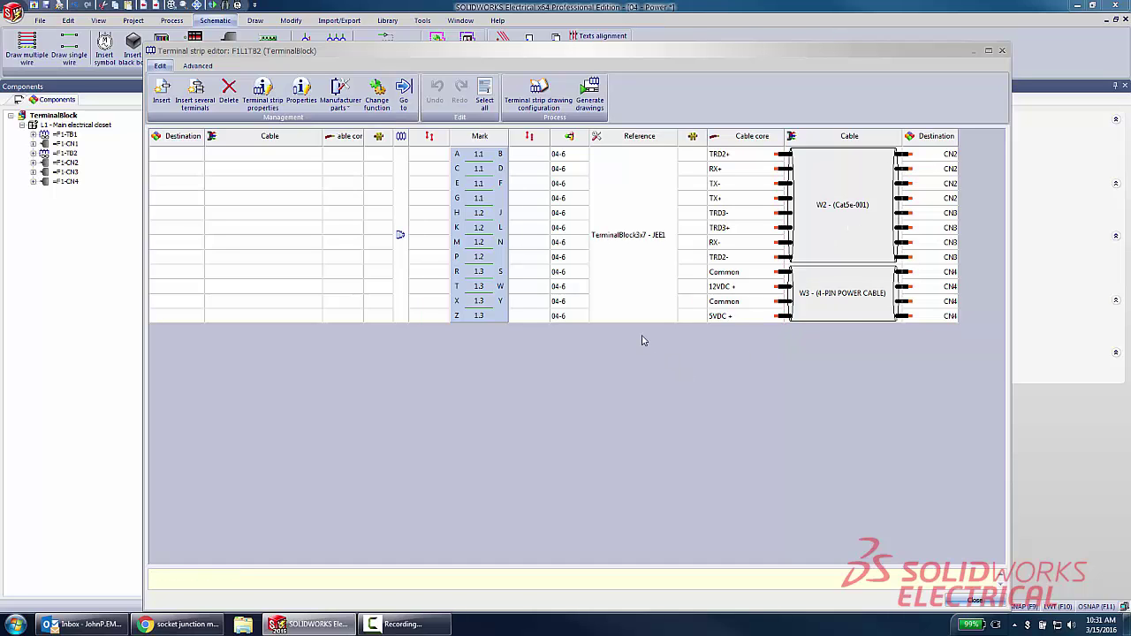
{"action": "left_click", "coordinate": [1002, 52]}
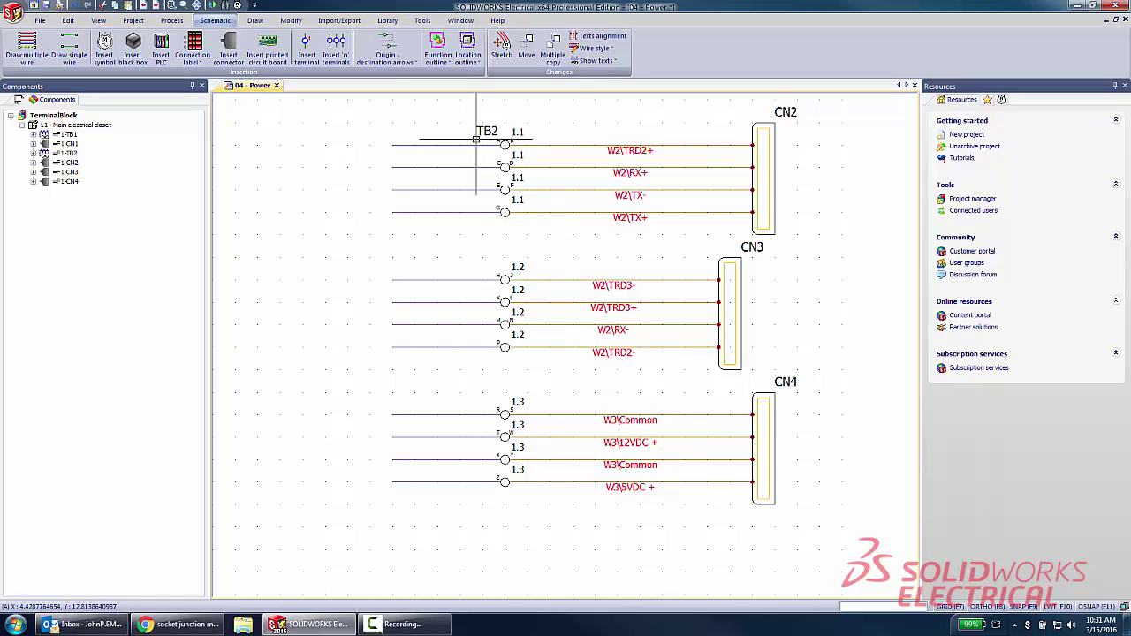
Step: Generate the 'TB2' terminal strip drawing and dismiss the generation summary
{"action": "right_click", "coordinate": [483, 131]}
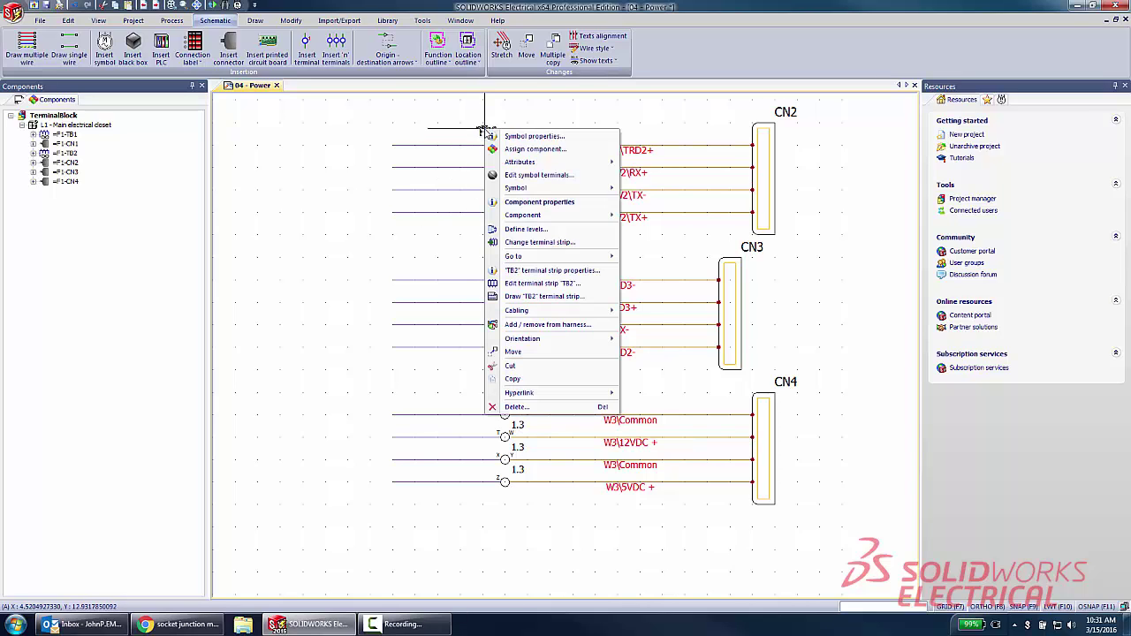
{"action": "left_click", "coordinate": [526, 297]}
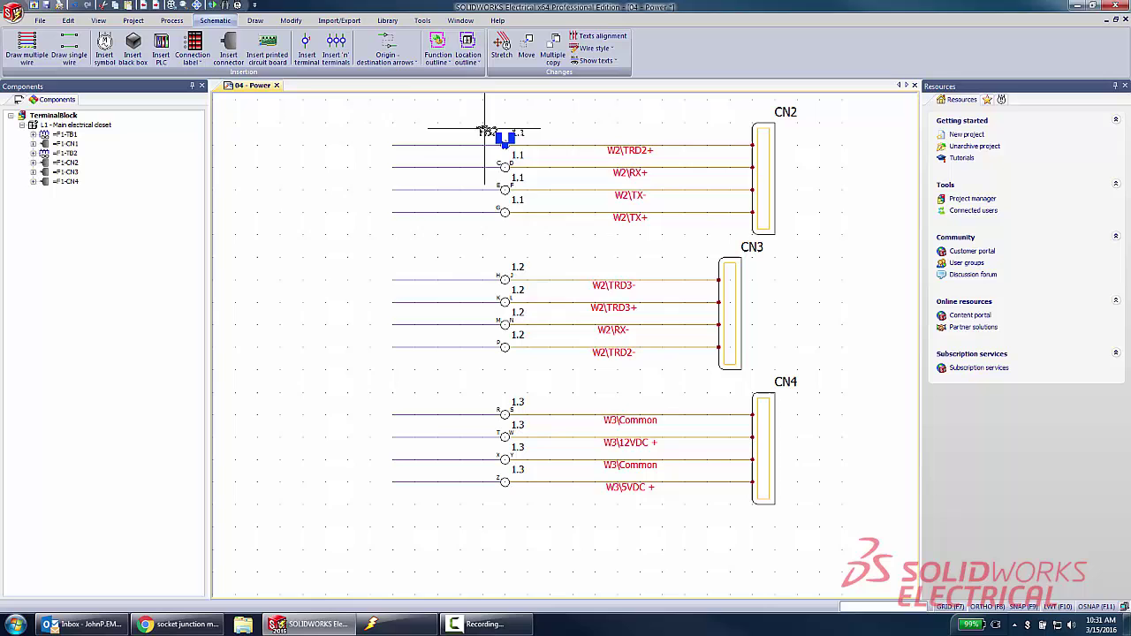
{"action": "left_click", "coordinate": [592, 324]}
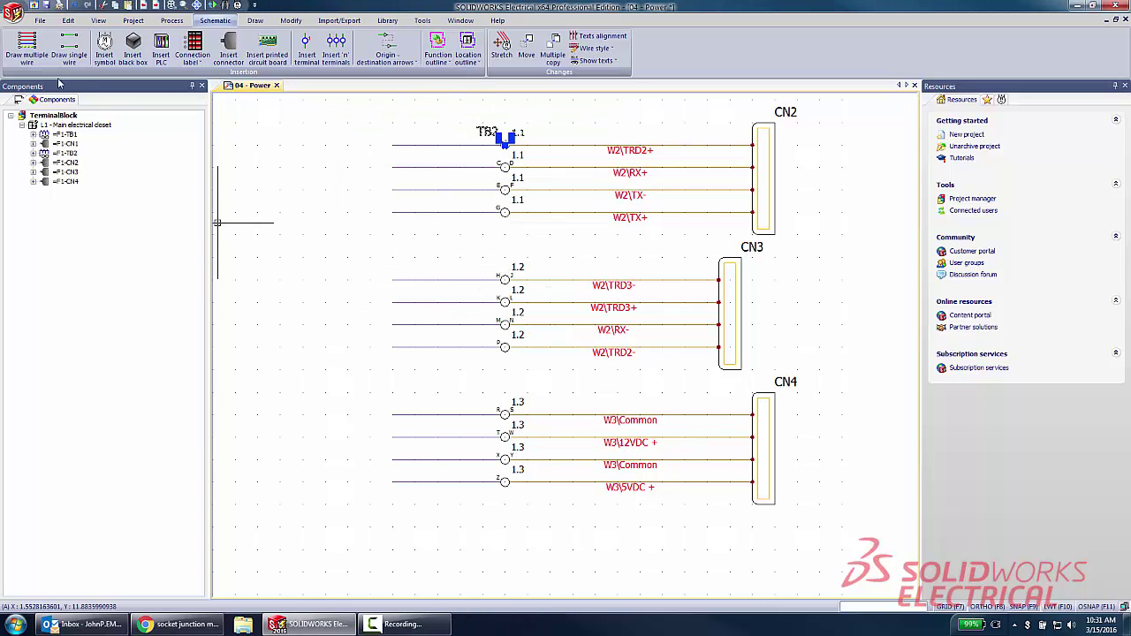
Step: Open the new 06 - TB2 drawing from the Documents tree, review it, then close it
{"action": "left_click", "coordinate": [19, 100]}
{"action": "double_click", "coordinate": [69, 182]}
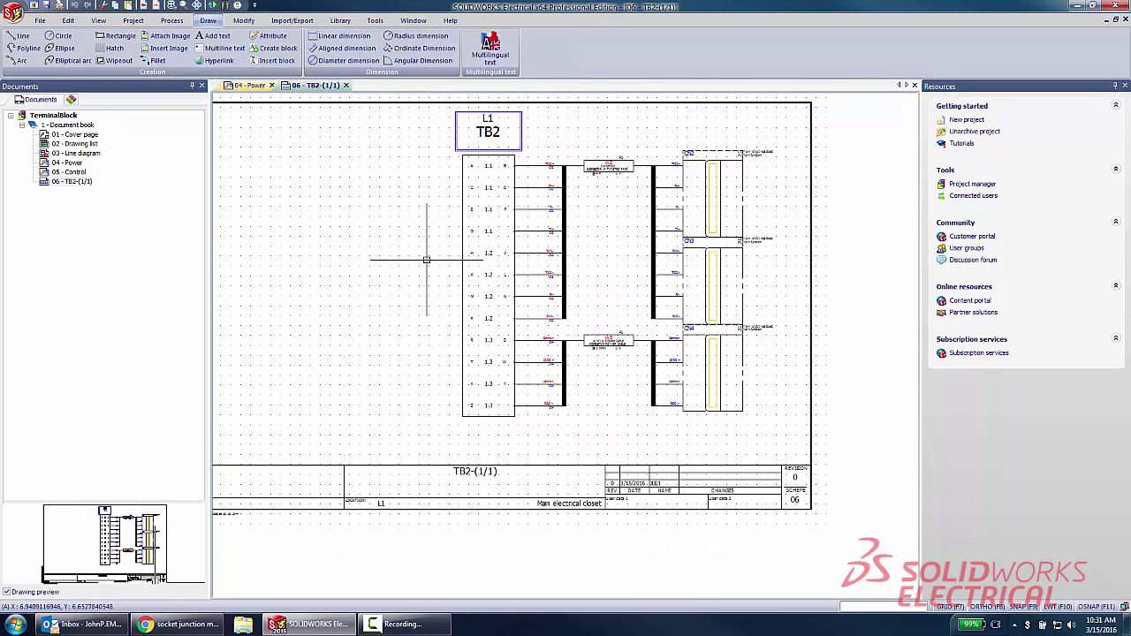
{"action": "scroll", "coordinate": [426, 260], "scroll_direction": "up", "scroll_amount": 3}
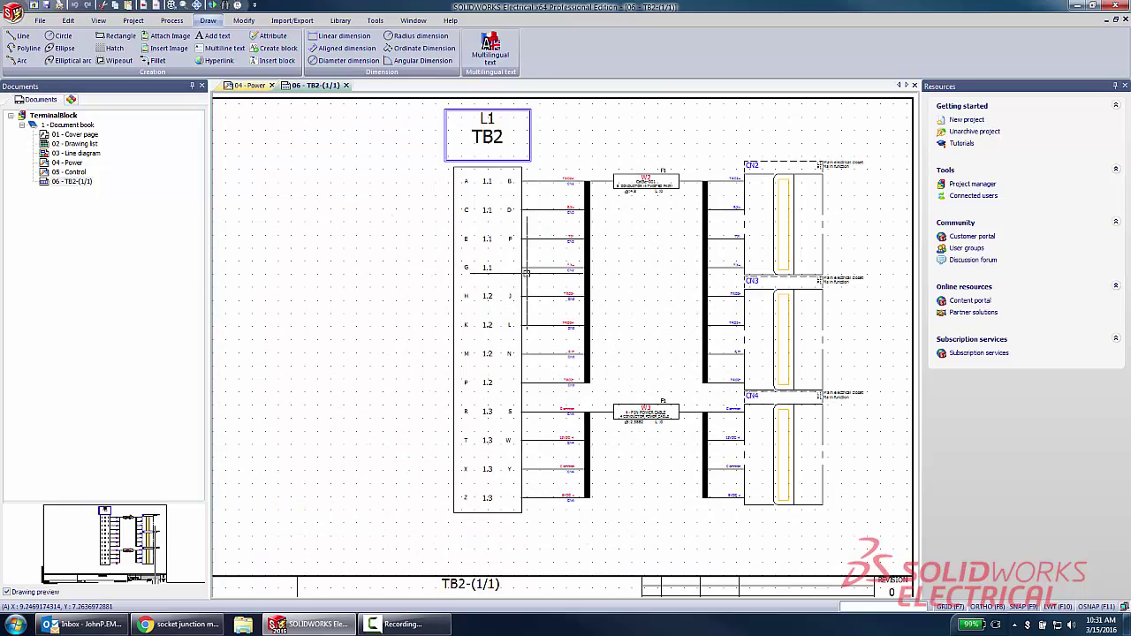
{"action": "scroll", "coordinate": [526, 274], "scroll_direction": "up", "scroll_amount": 1}
{"action": "scroll", "coordinate": [503, 316], "scroll_direction": "down", "scroll_amount": 1}
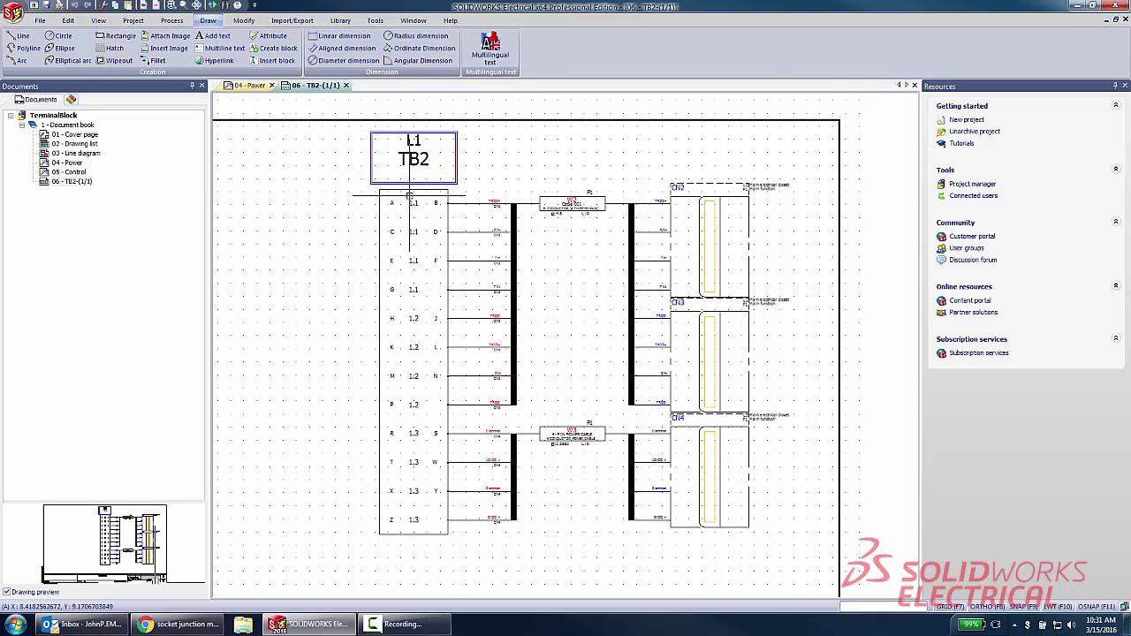
{"action": "scroll", "coordinate": [495, 250], "scroll_direction": "down", "scroll_amount": 1}
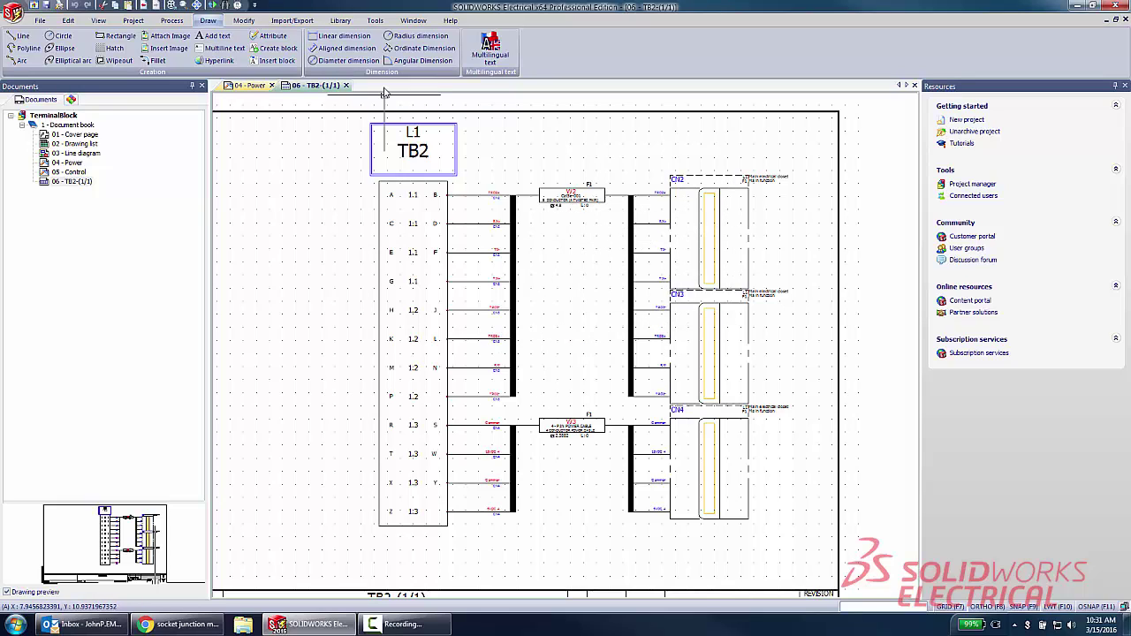
{"action": "left_click", "coordinate": [346, 85]}
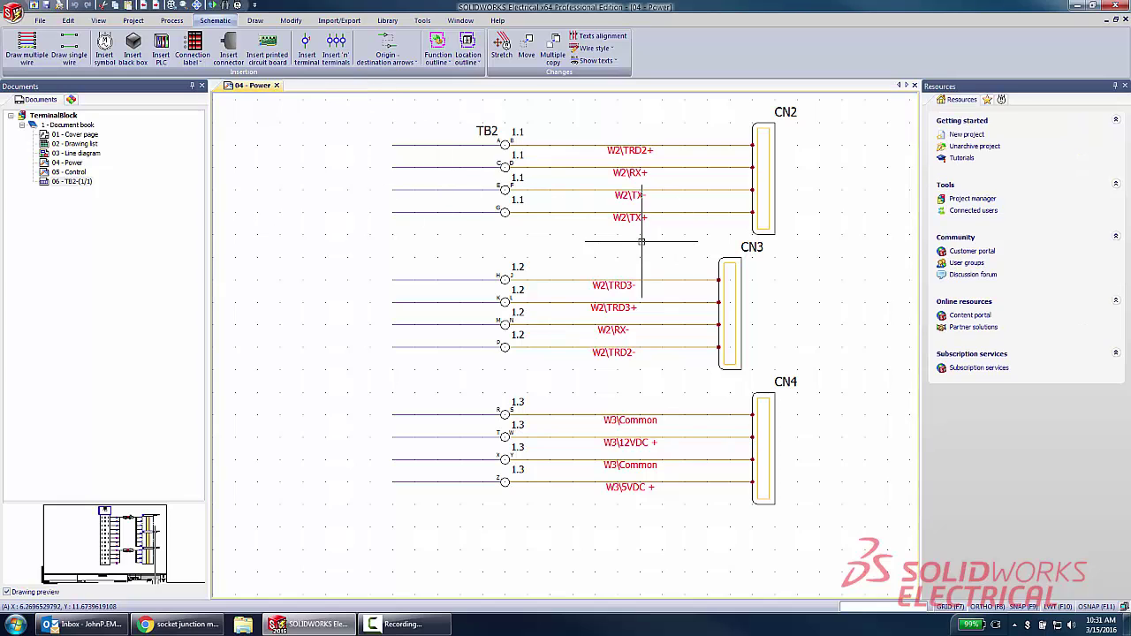
Step: From the TB2 terminal's properties, open the JEE1 TerminalBlock3x7 part's circuits and terminals list
{"action": "scroll", "coordinate": [637, 244], "scroll_direction": "down", "scroll_amount": 1}
{"action": "middle_click_drag", "start_coordinate": [634, 240], "coordinate": [630, 270]}
{"action": "middle_click_drag", "start_coordinate": [631, 182], "coordinate": [610, 221]}
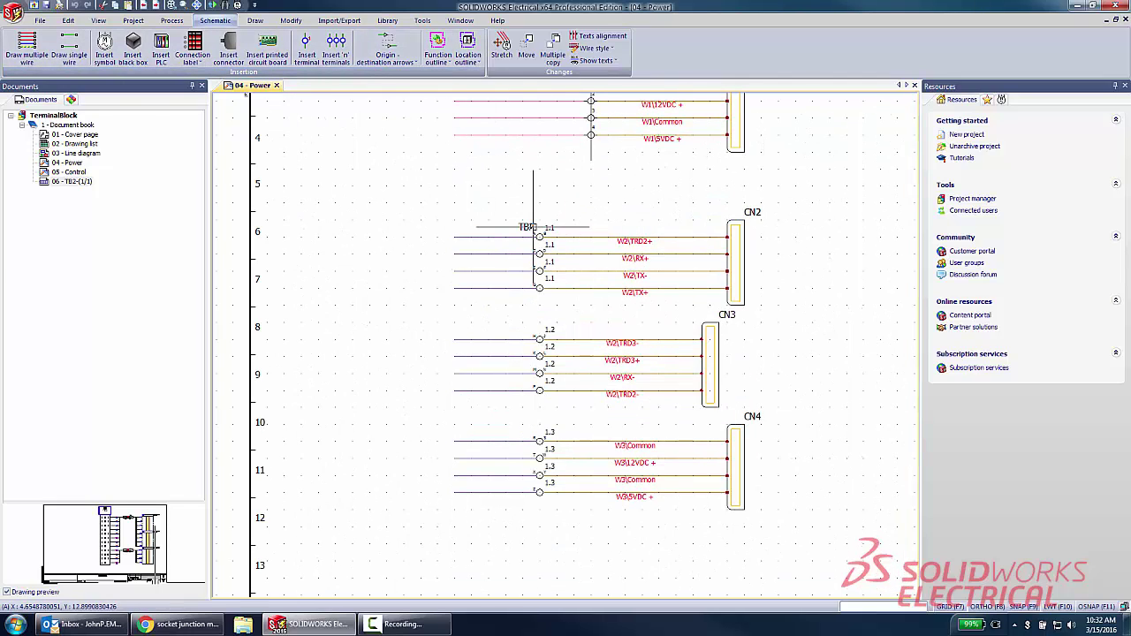
{"action": "right_click", "coordinate": [527, 227]}
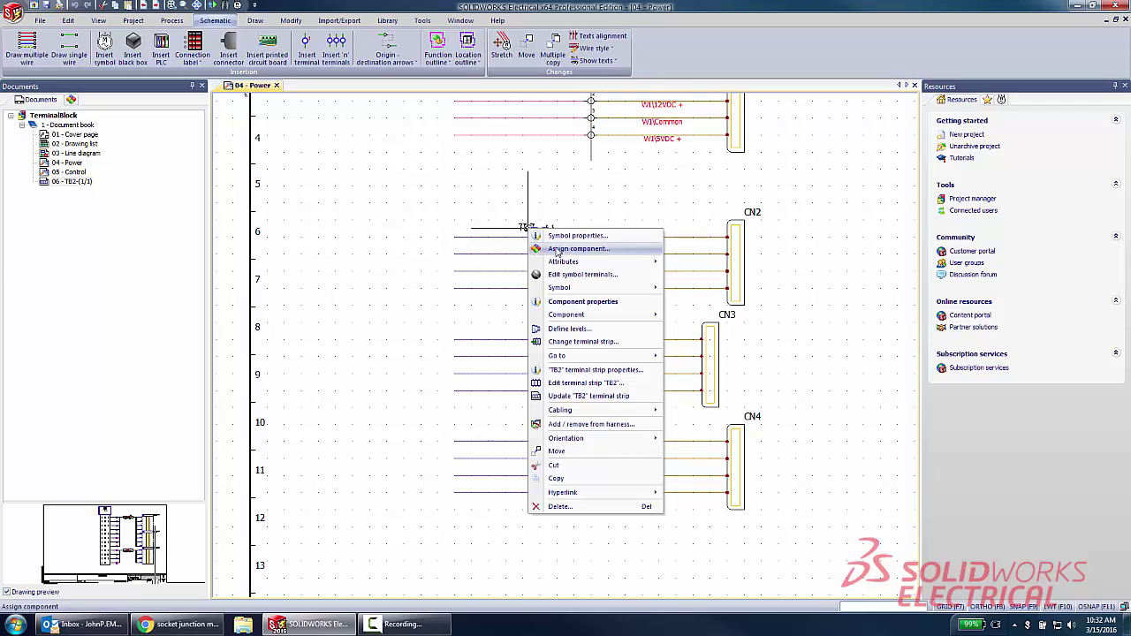
{"action": "left_click", "coordinate": [557, 249]}
{"action": "left_click", "coordinate": [321, 120]}
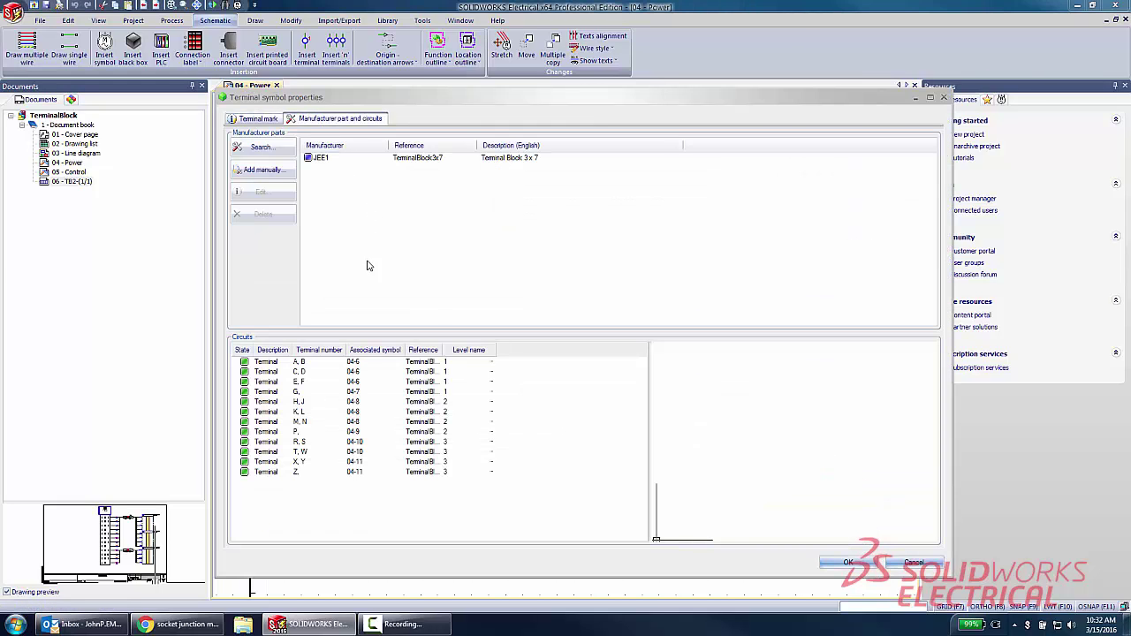
{"action": "double_click", "coordinate": [327, 159]}
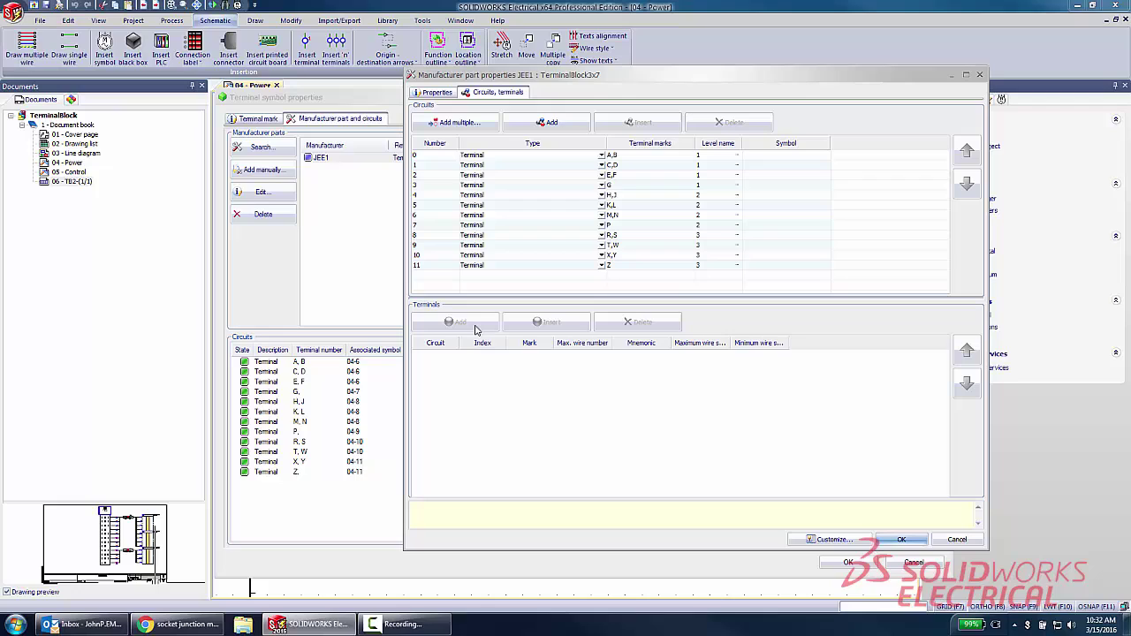
Step: Check that circuit 0 lists terminals A and B, then close both properties dialogs with OK
{"action": "left_click", "coordinate": [775, 160]}
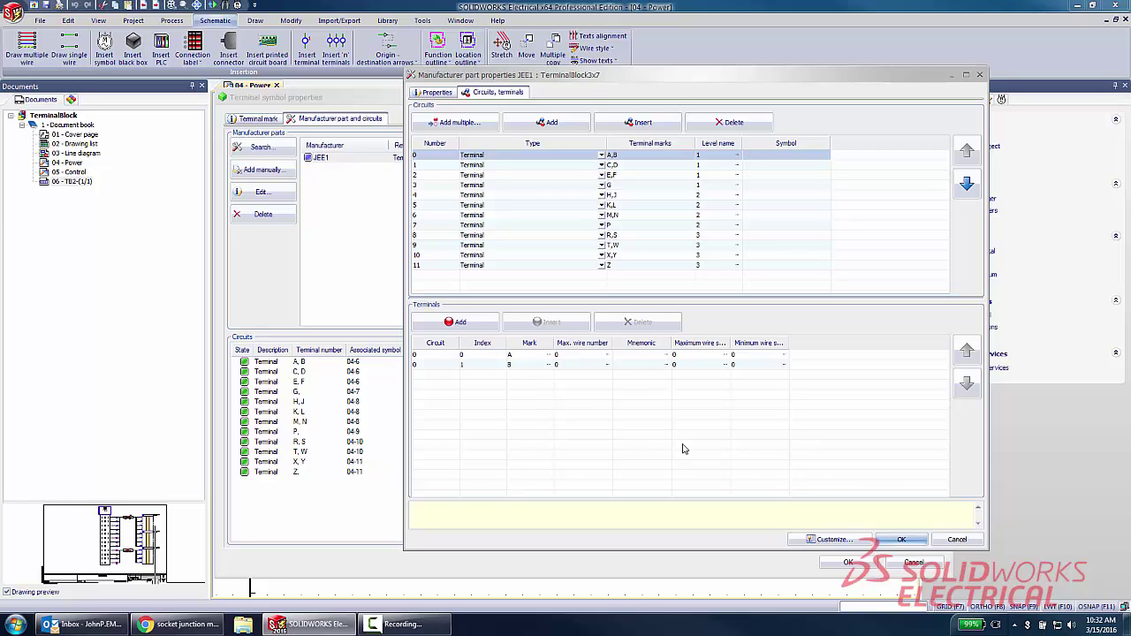
{"action": "left_click", "coordinate": [956, 540]}
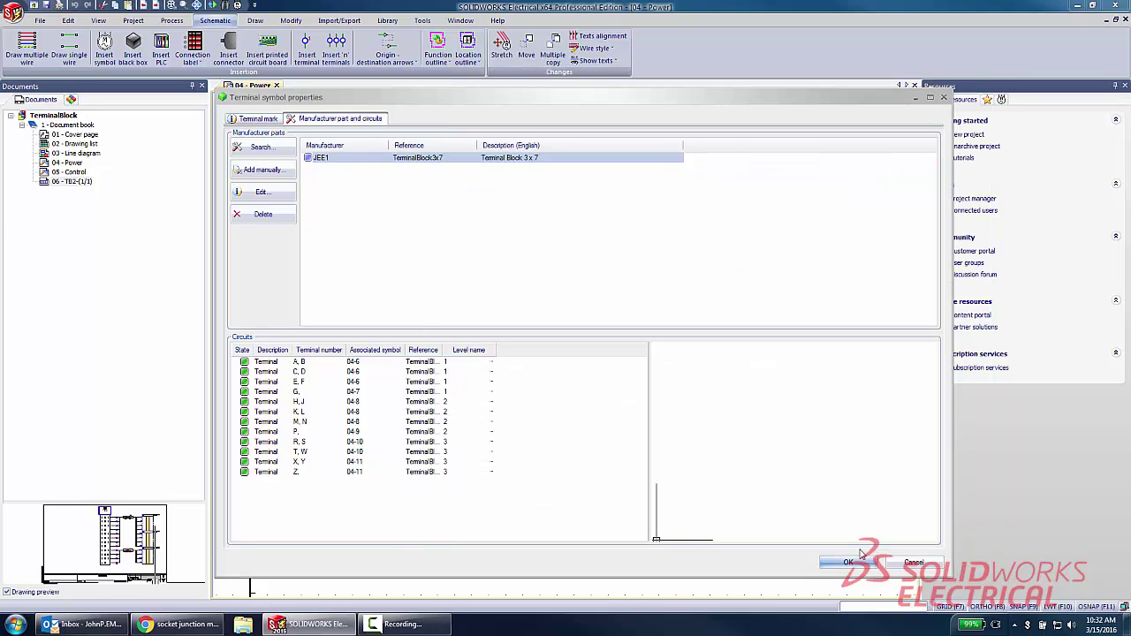
{"action": "left_click", "coordinate": [848, 563]}
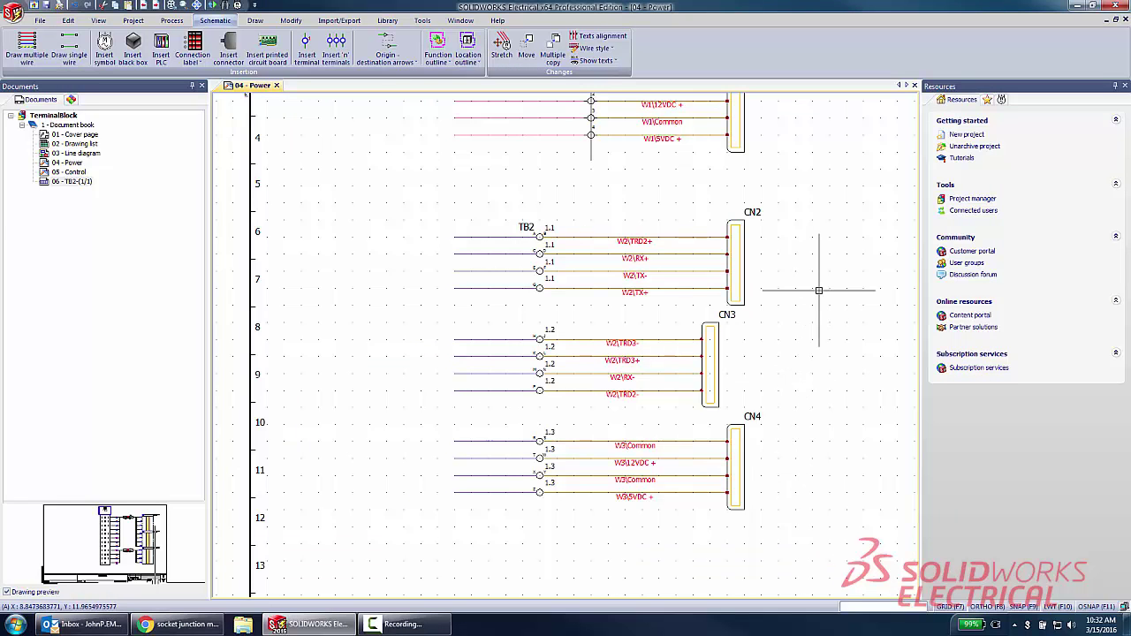